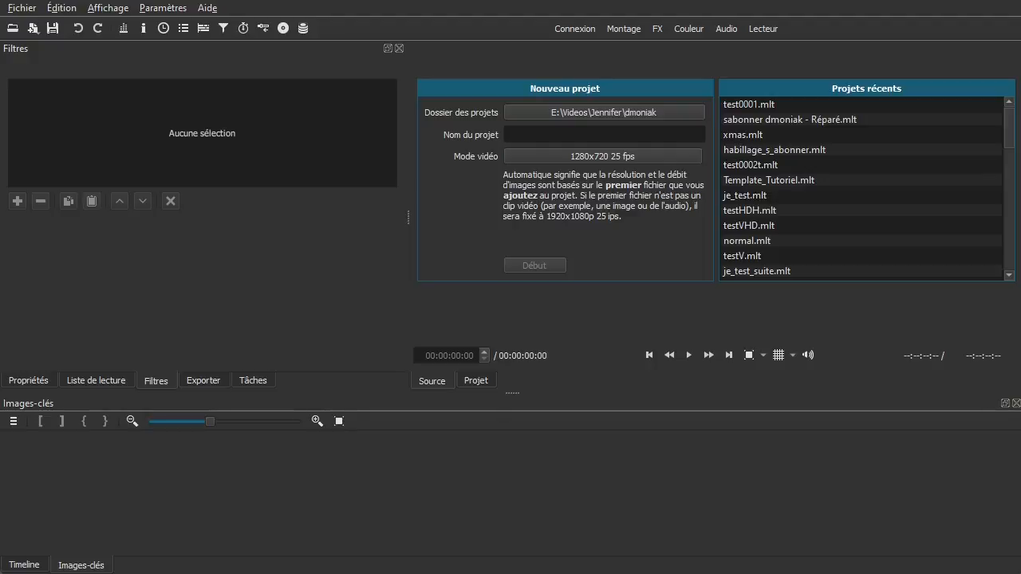
Step: Open the recent project test0001.mlt and delete all clips from tracks V1 and V2
click(738, 106)
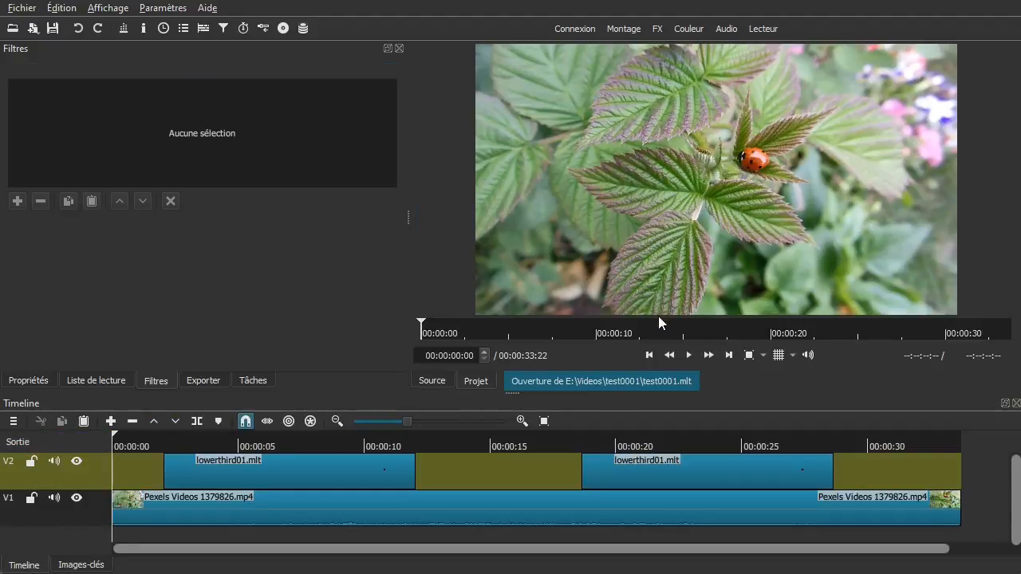
click(597, 472)
key(Delete)
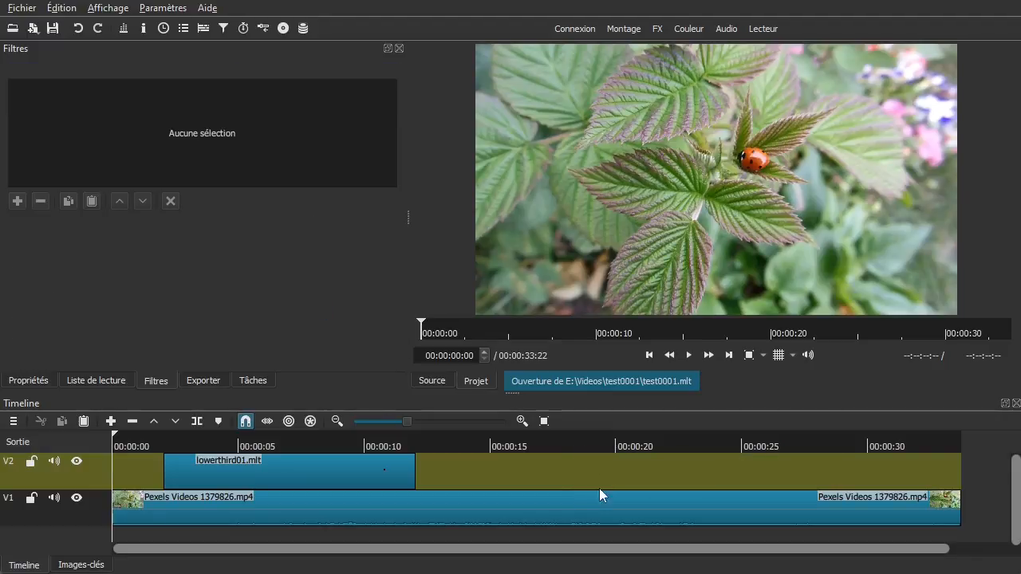
click(593, 510)
key(Delete)
click(398, 481)
key(Delete)
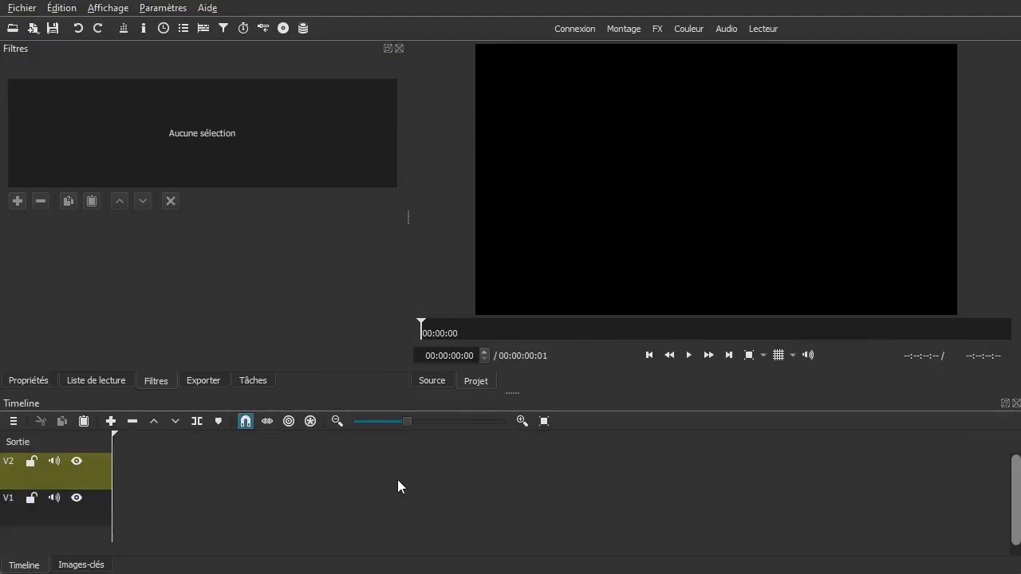
Step: Import the cloche, cloche_active and fleche images from the test0001 folder into the playlist and preview each one
click(116, 379)
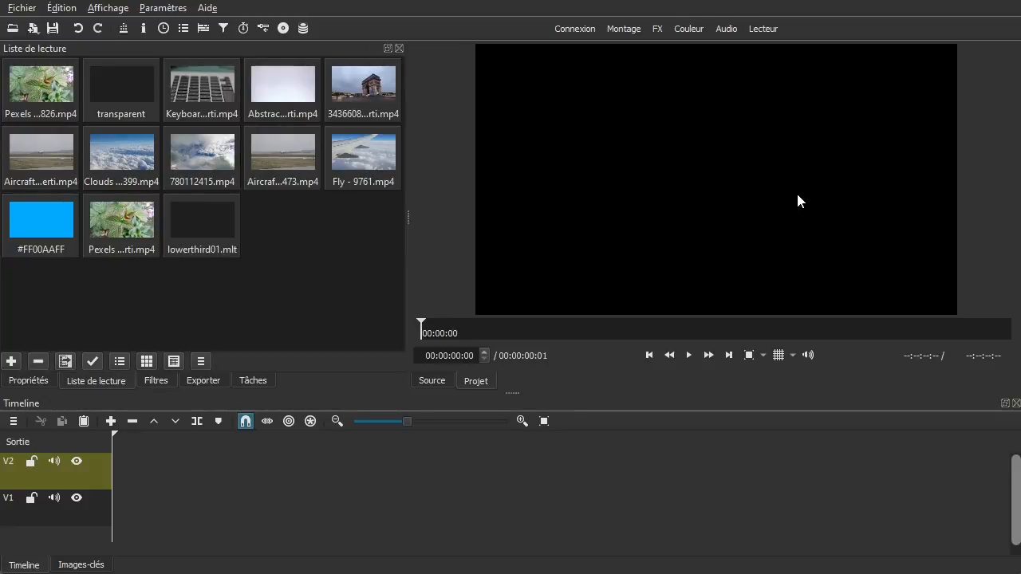
drag(1020, 114, 419, 62)
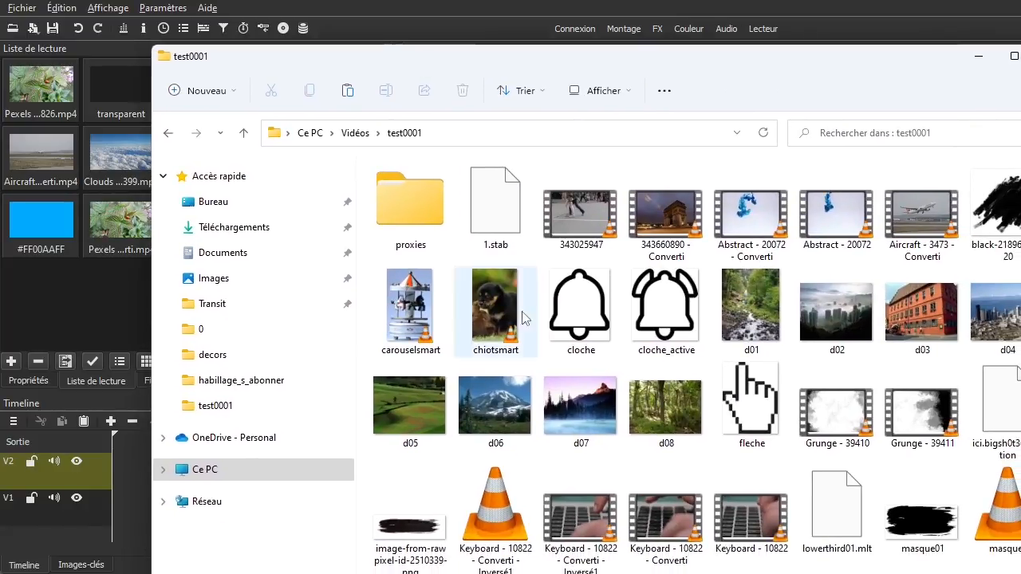
click(565, 320)
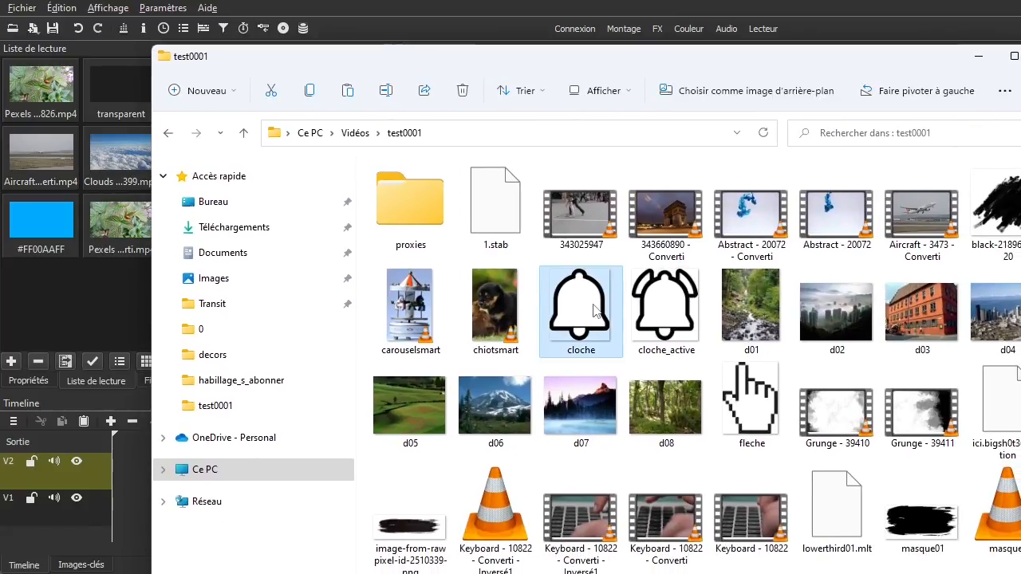
click(646, 313)
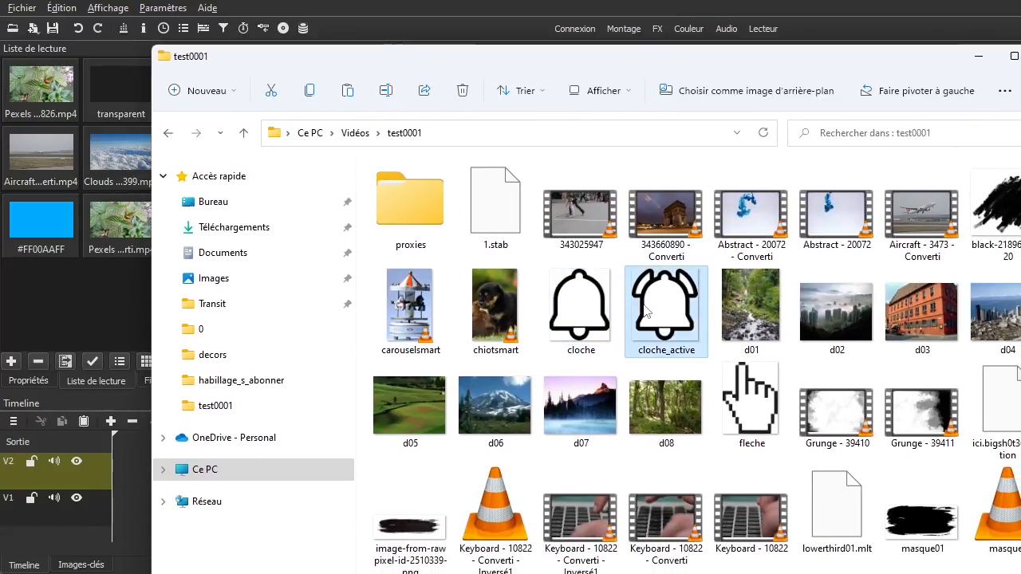
click(729, 418)
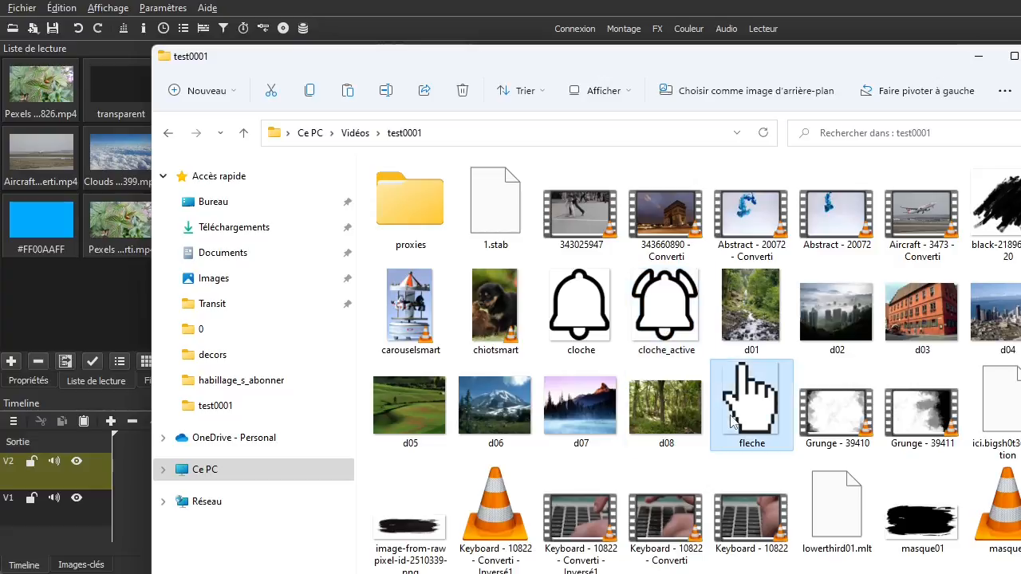
click(600, 330)
ctrl+click(668, 314)
ctrl+click(750, 390)
drag(749, 390, 55, 287)
drag(393, 64, 1020, 62)
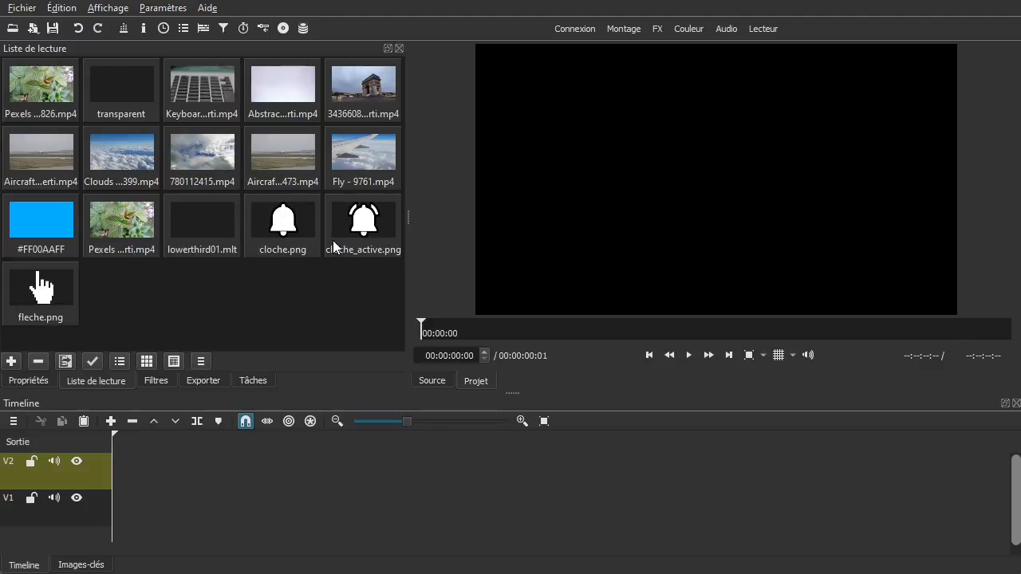
double_click(289, 235)
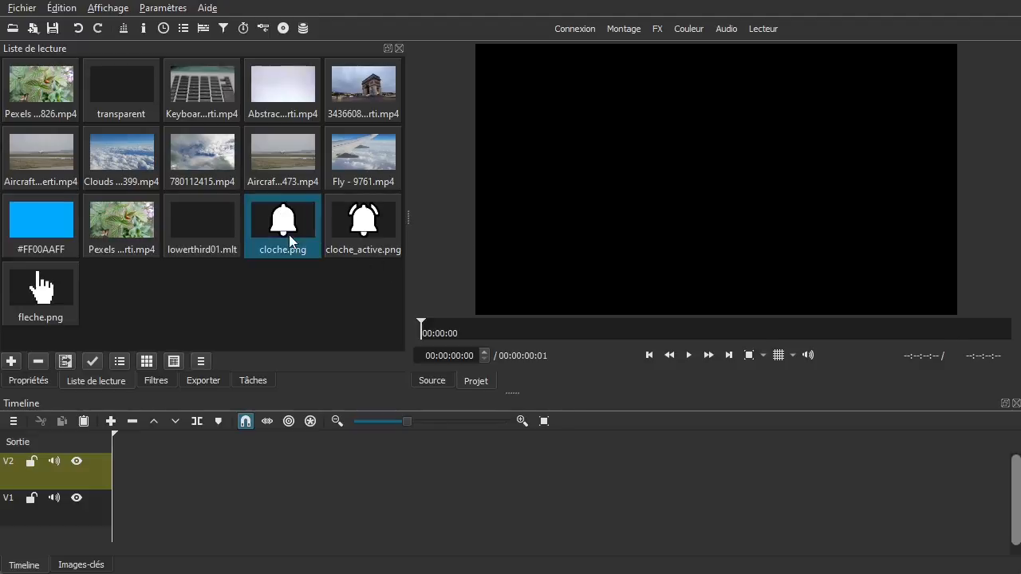
double_click(367, 227)
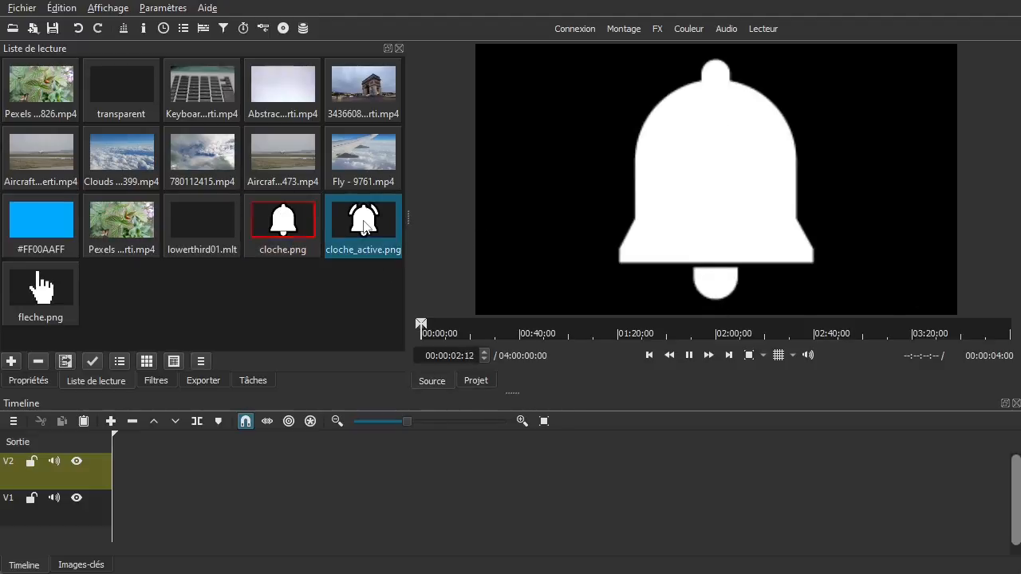
double_click(44, 289)
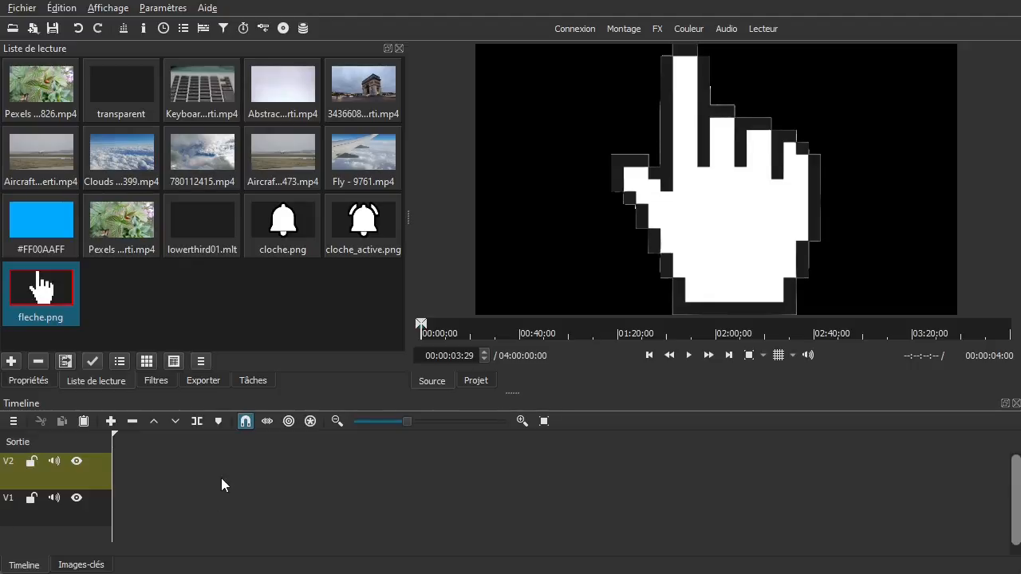
Step: Create a pure green (#00ff00) colour clip with track V1 active and add it to the playlist
click(38, 514)
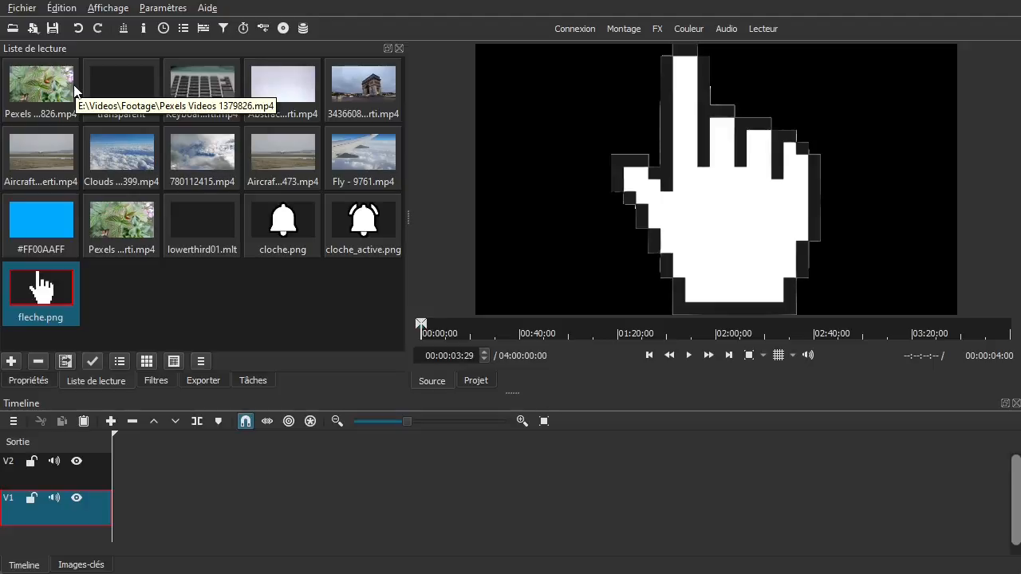
click(35, 32)
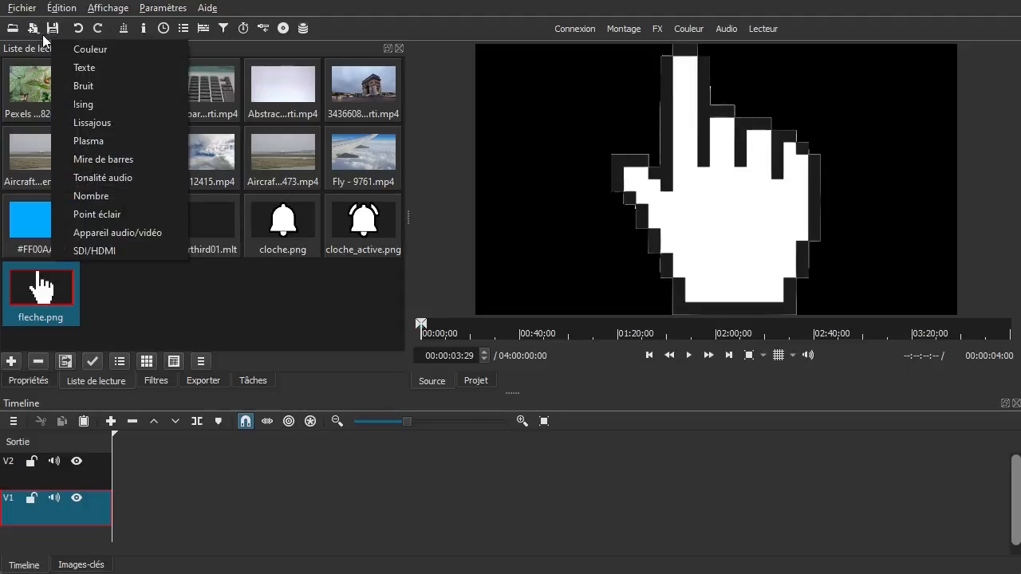
click(84, 48)
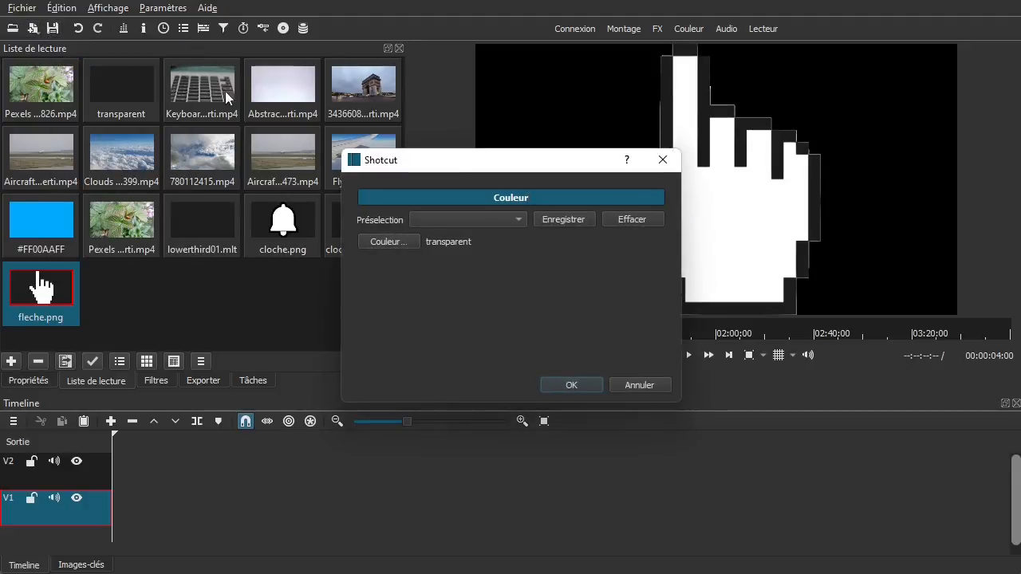
click(387, 240)
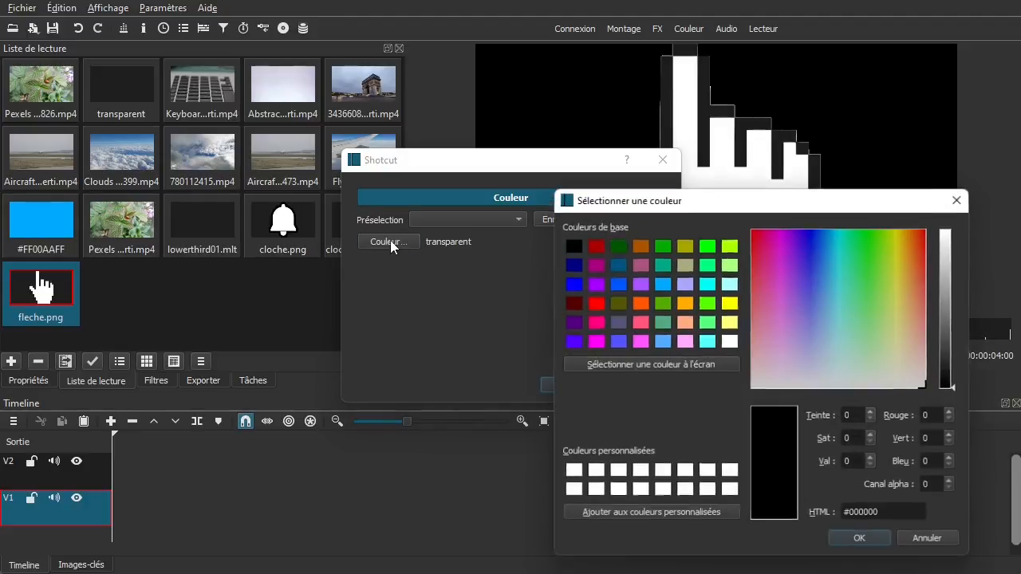
click(708, 248)
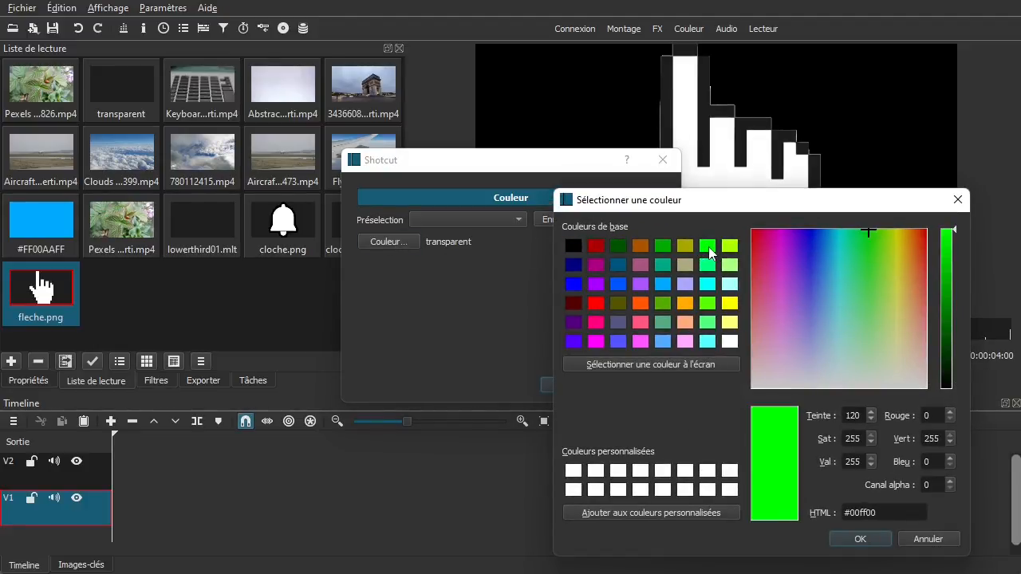
click(855, 536)
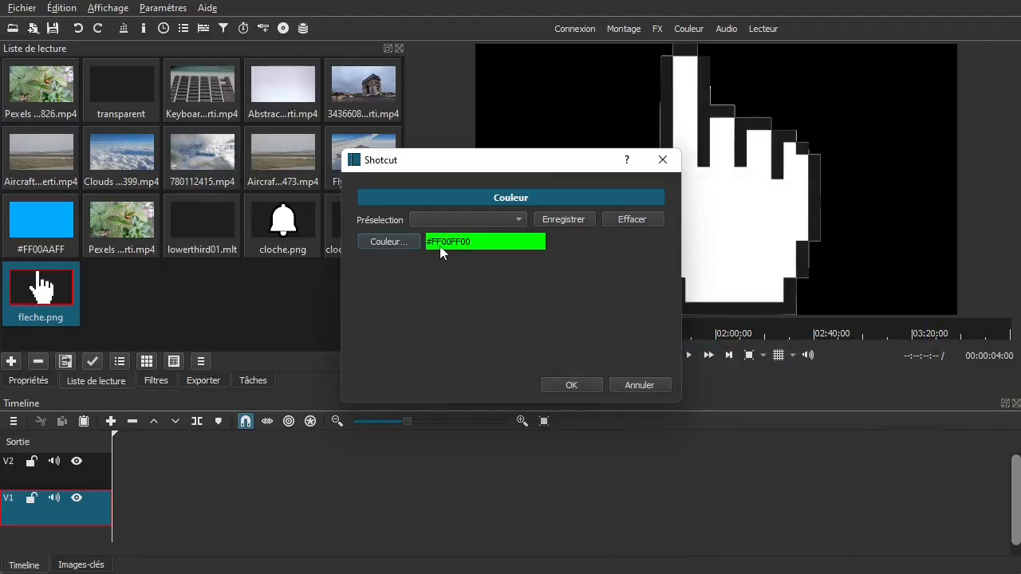
click(571, 384)
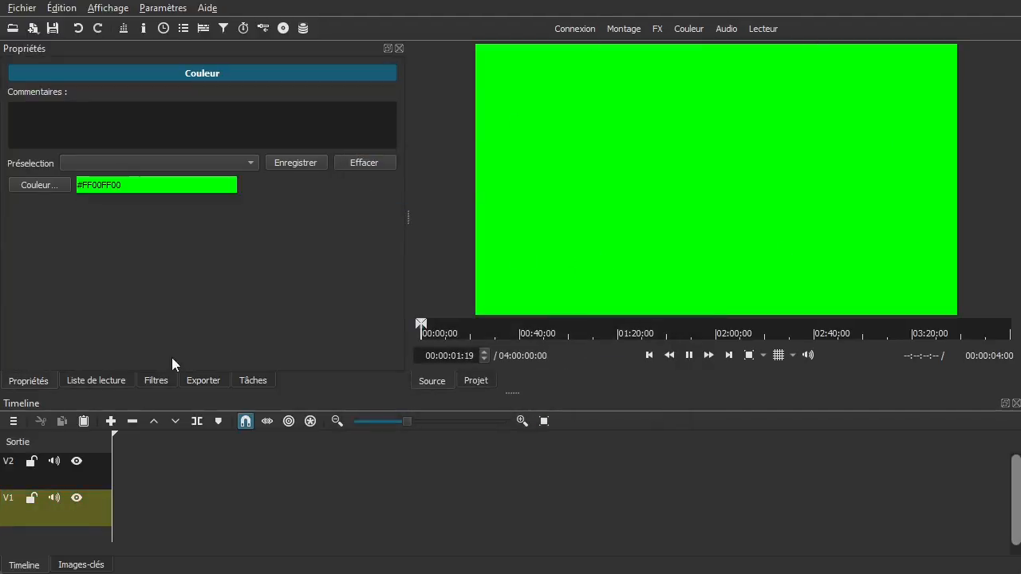
click(71, 382)
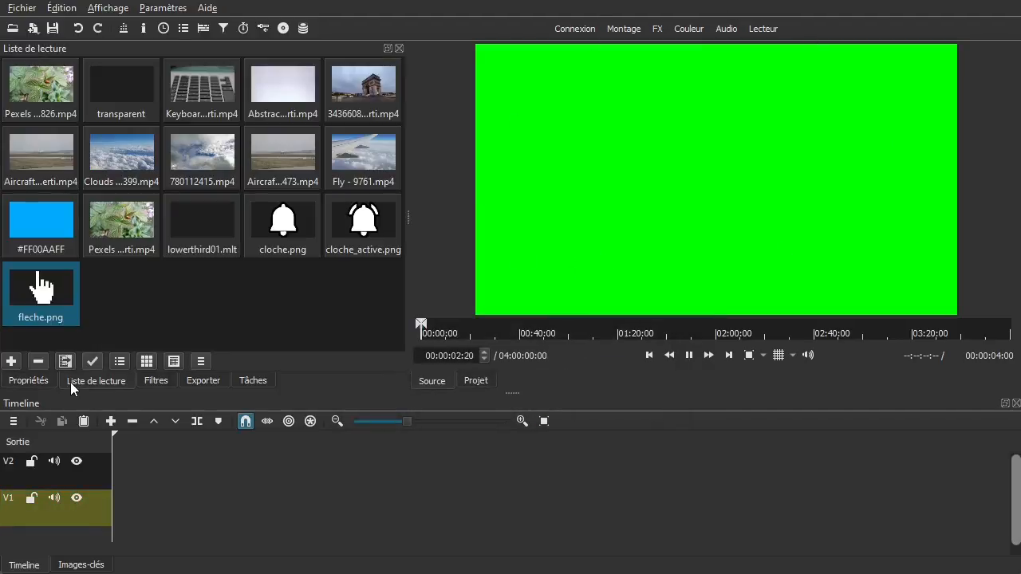
click(11, 363)
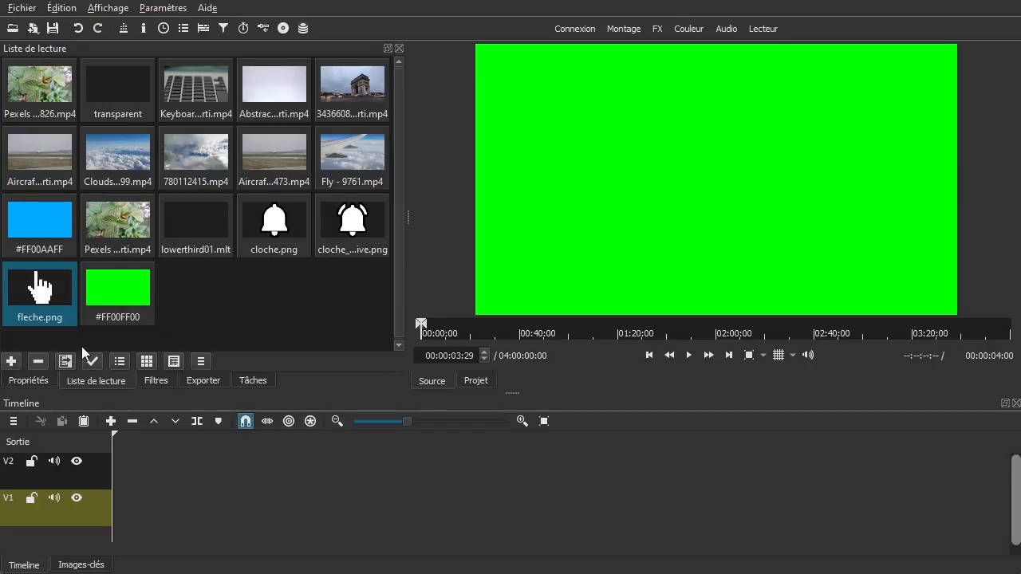
Step: Place the green colour clip on track V1 and remove the gap before it so it starts at zero
click(125, 300)
drag(109, 296, 128, 513)
right_click(137, 509)
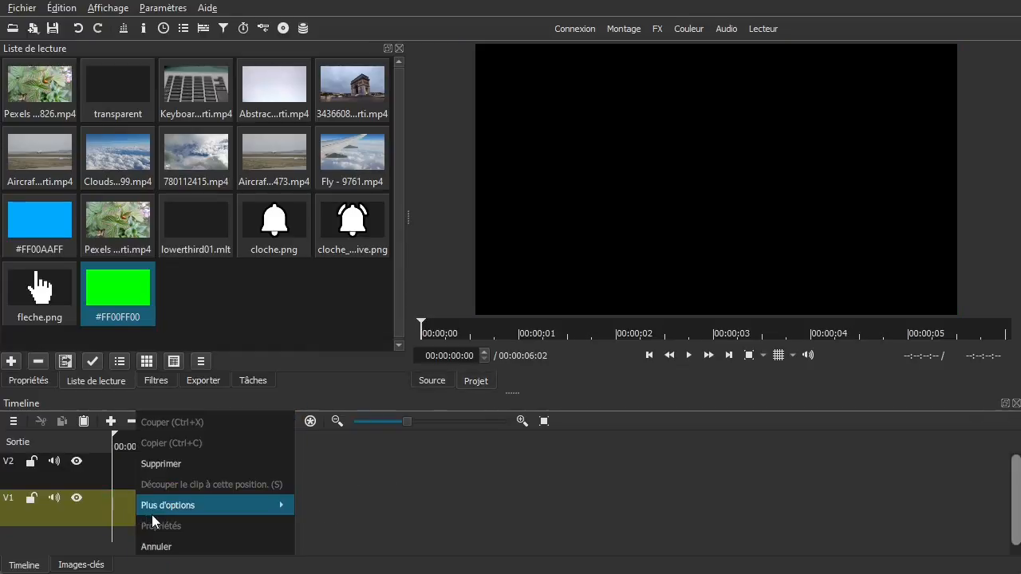
click(188, 463)
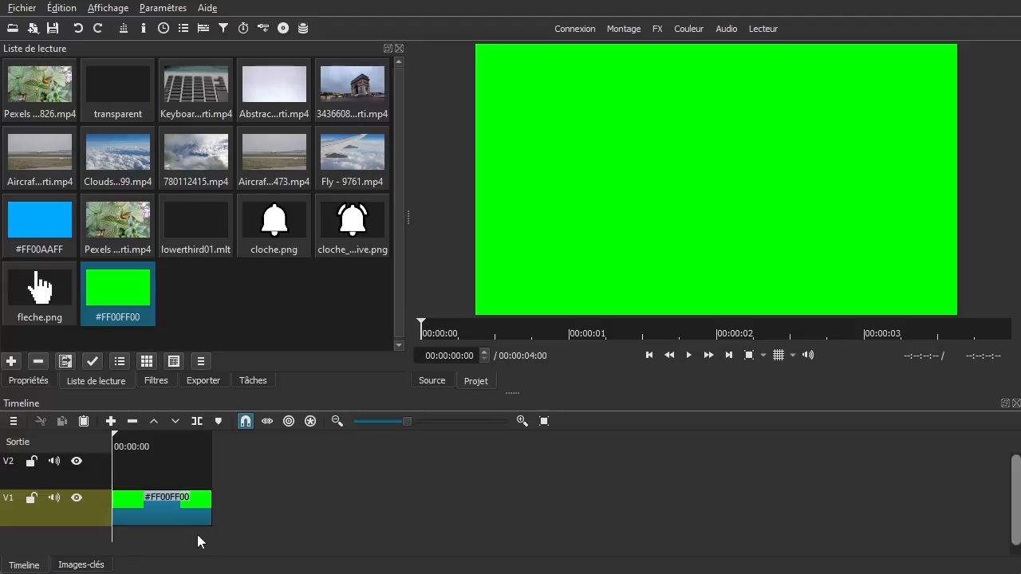
Step: Extend the green clip on V1 to about 9 seconds 17 frames and play it back to check the duration
drag(211, 502, 358, 508)
drag(150, 540, 112, 537)
key(space)
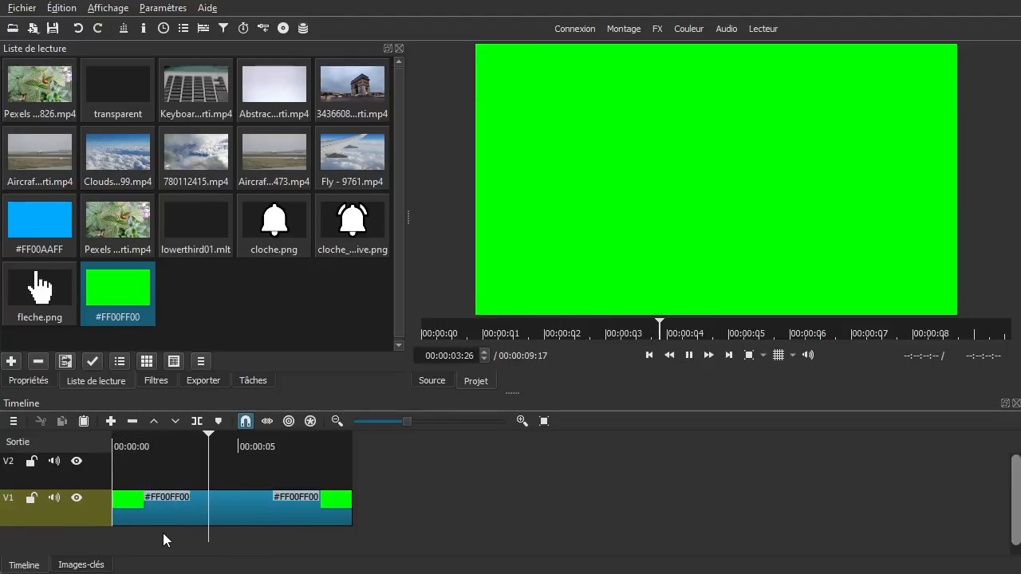
key(space)
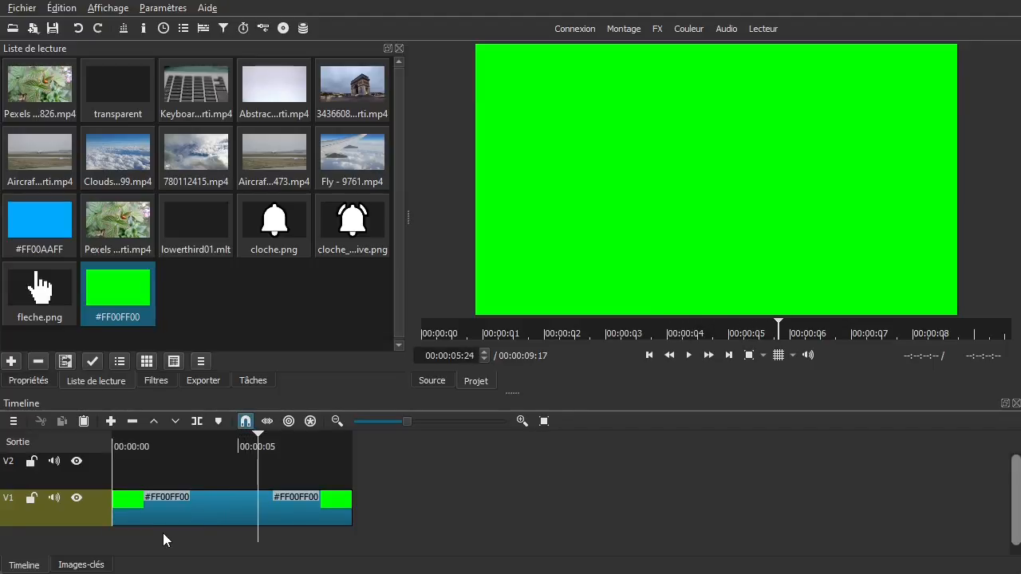
drag(164, 452, 125, 455)
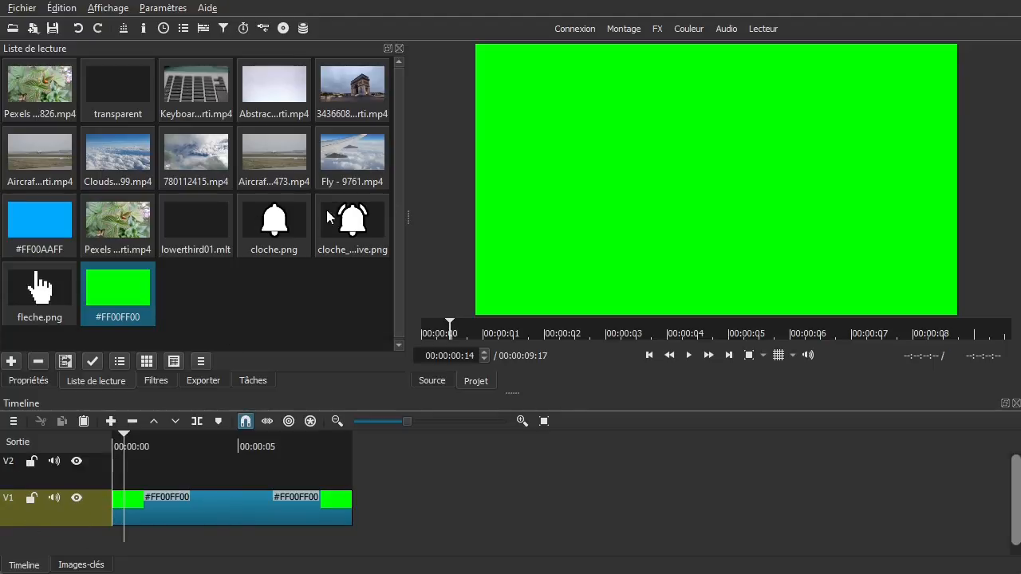
Step: Place cloche.png at the start of track V2 and extend the green clip's start on V1 back to zero beneath it
drag(284, 226, 165, 491)
drag(350, 223, 279, 241)
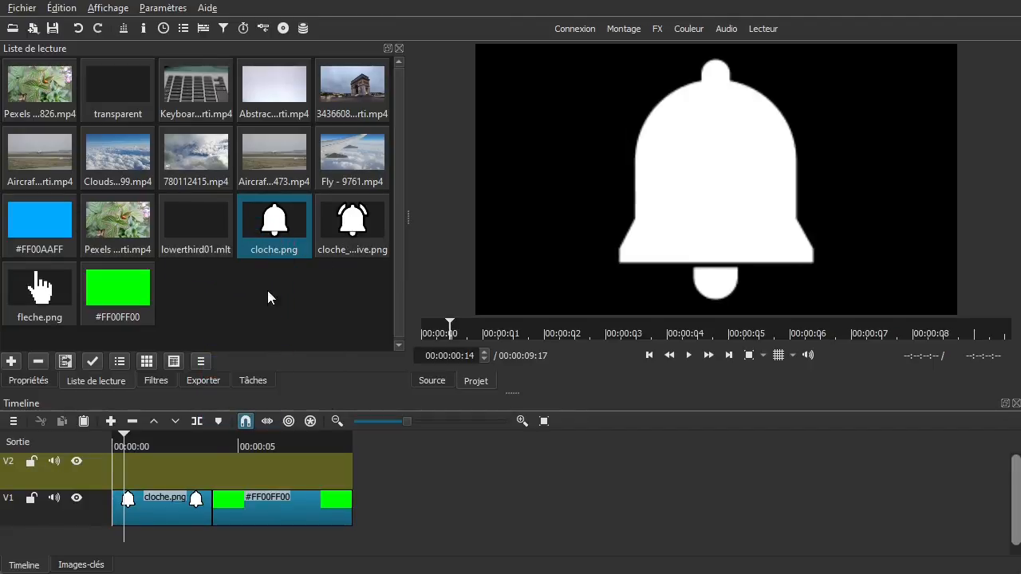
drag(149, 517, 146, 470)
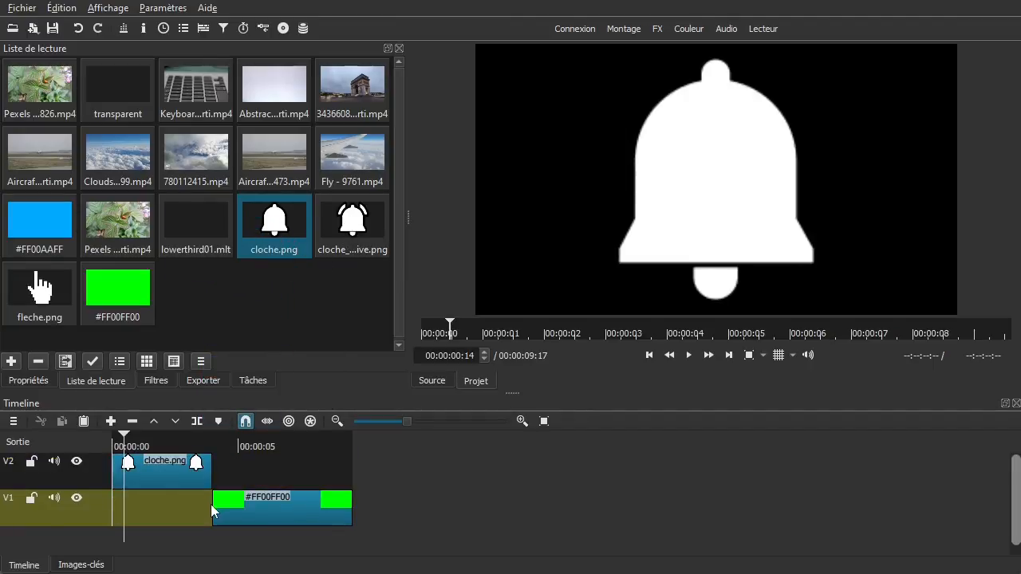
drag(213, 506, 109, 518)
Step: Place cloche_active.png on V2 so it ends with the green clip, and lengthen cloche.png until it meets it
click(266, 445)
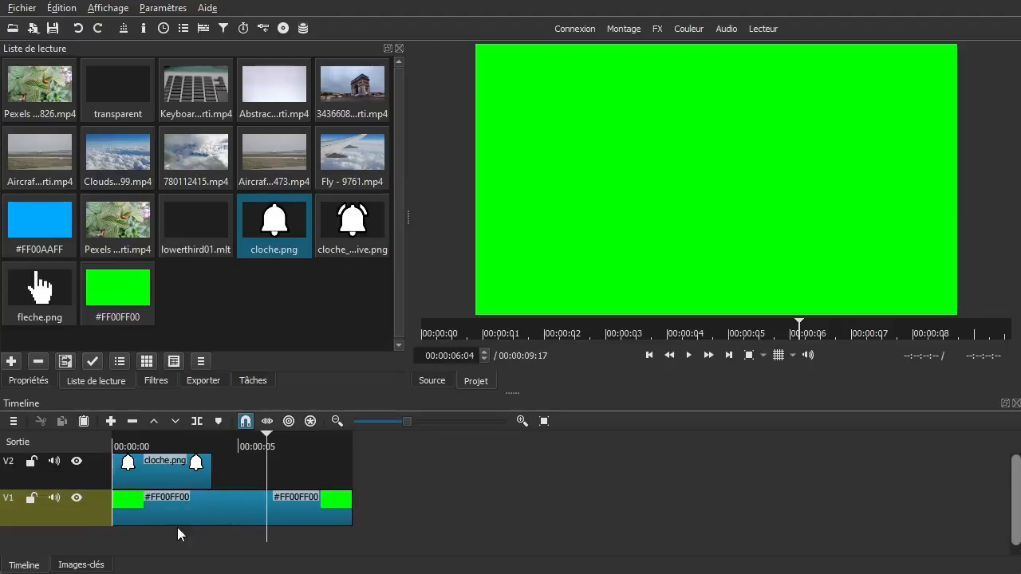
click(338, 421)
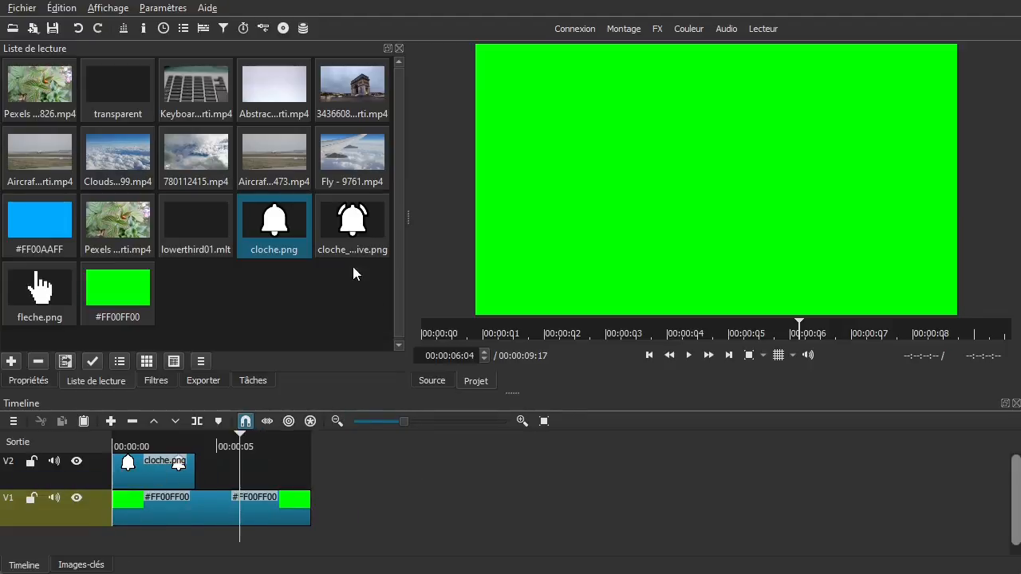
click(366, 227)
drag(365, 226, 224, 474)
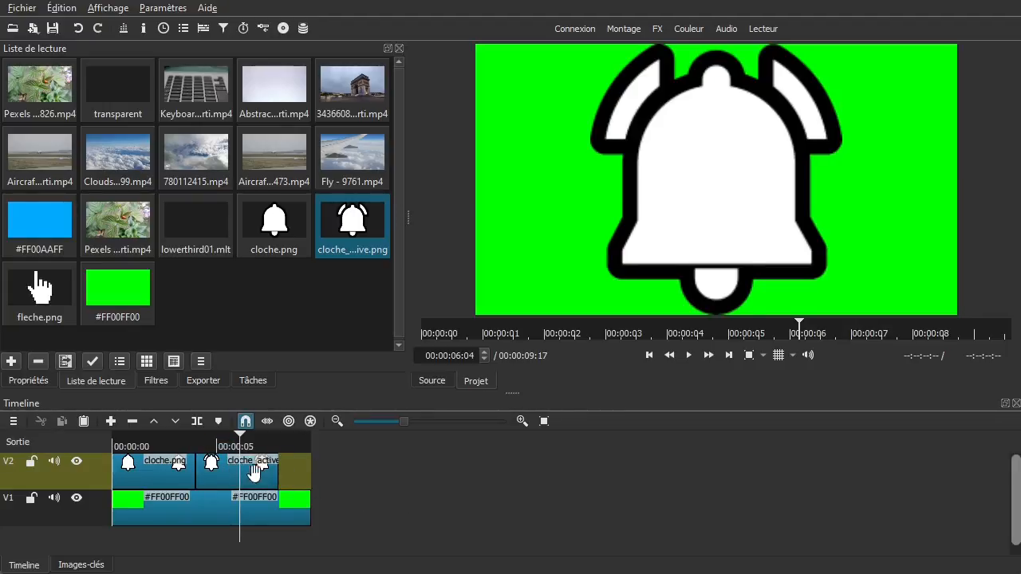
drag(219, 471, 239, 473)
drag(251, 470, 229, 473)
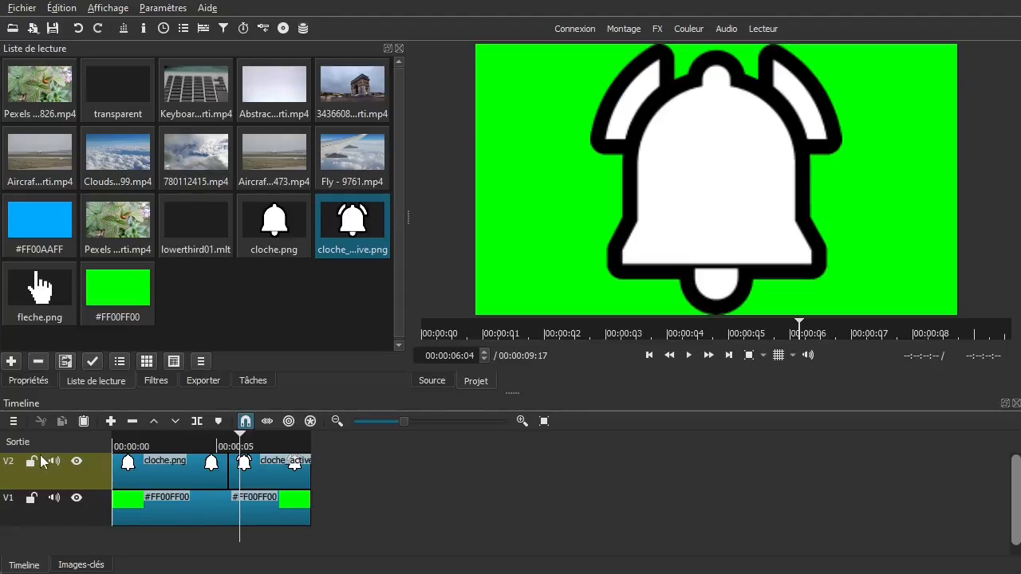
Step: Add a third video track and place fleche.png on it across the full length of the green clip
click(18, 423)
mouse_move(126, 426)
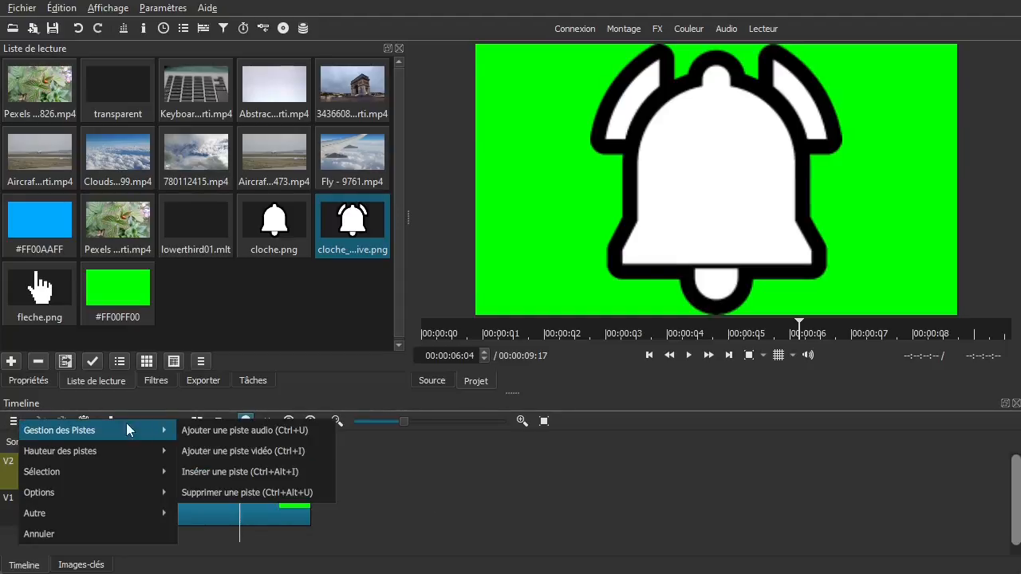
click(215, 451)
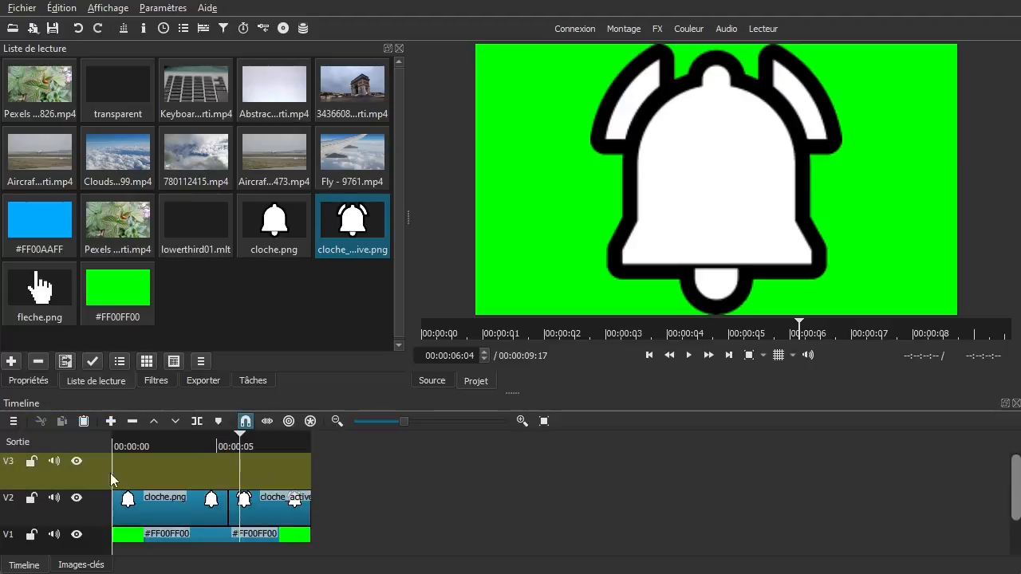
click(48, 298)
drag(39, 291, 383, 456)
drag(510, 396, 515, 383)
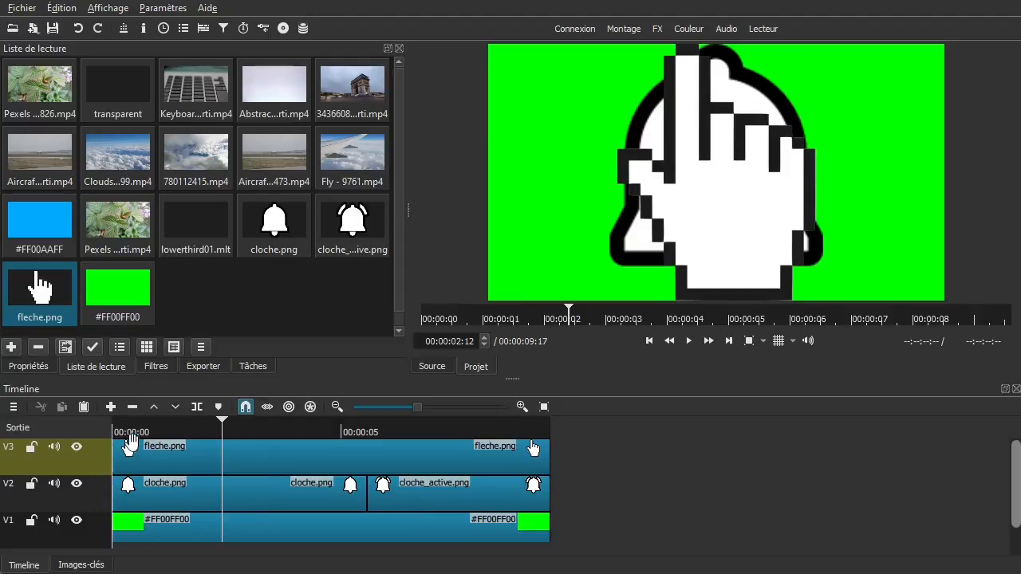
Step: Add the Taille, Position & Rotation filter to track V2 and set its width to 300 to shrink both bells
click(92, 501)
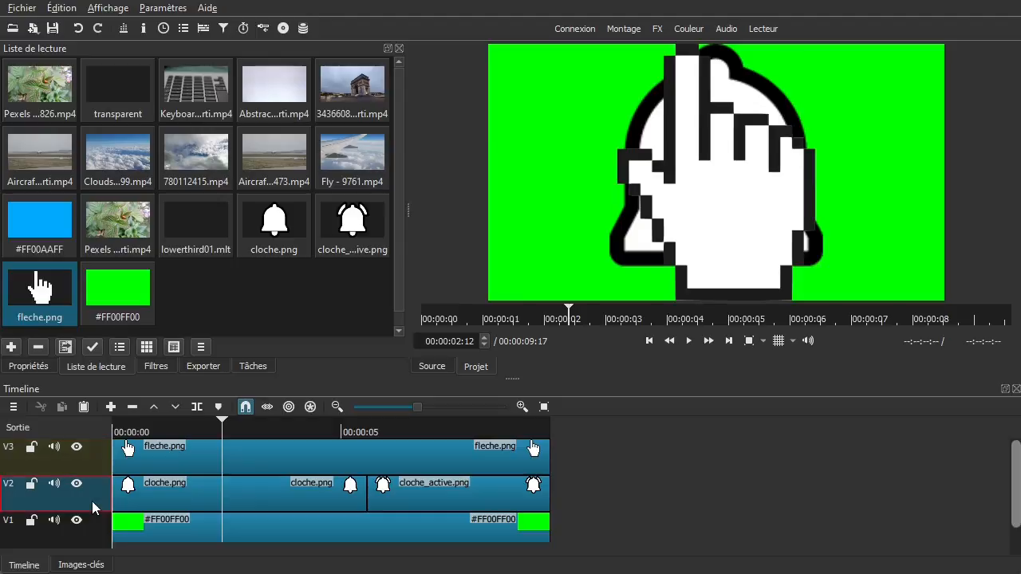
click(154, 368)
click(17, 201)
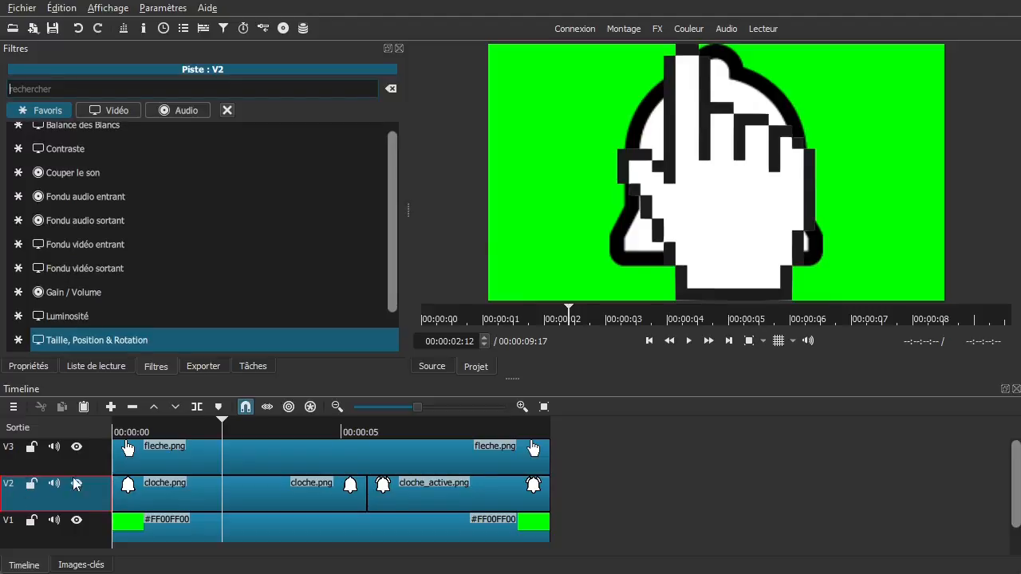
click(57, 344)
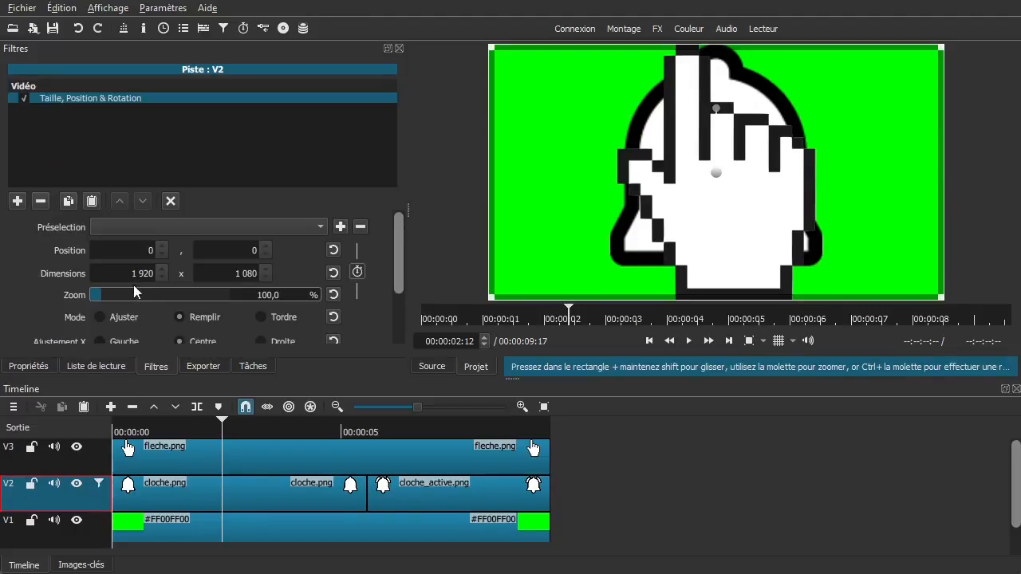
drag(112, 275, 173, 280)
text(300)
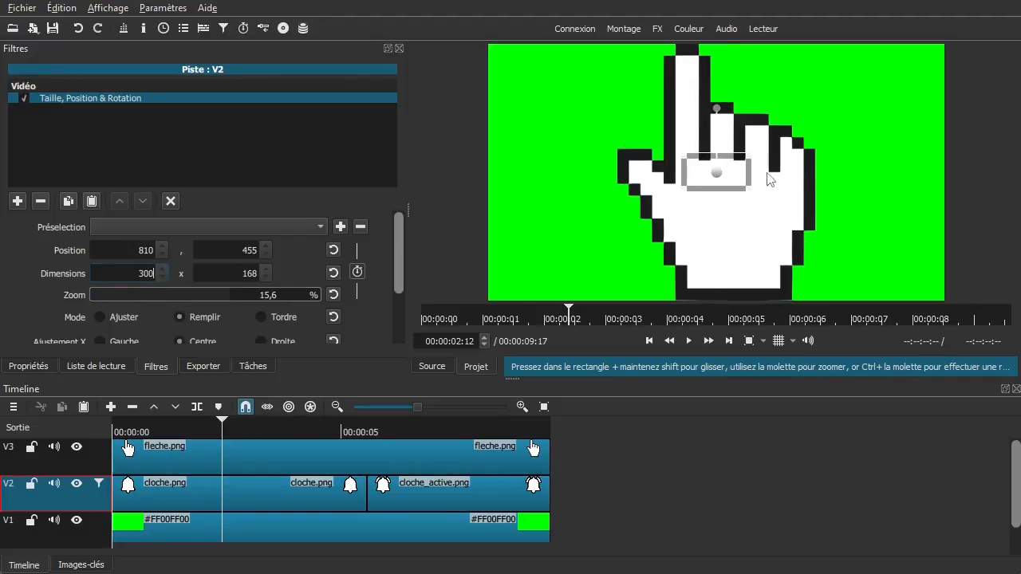
Step: Add the Taille, Position & Rotation filter to track V3, set its width to 300, and move the hand below the bell
click(84, 467)
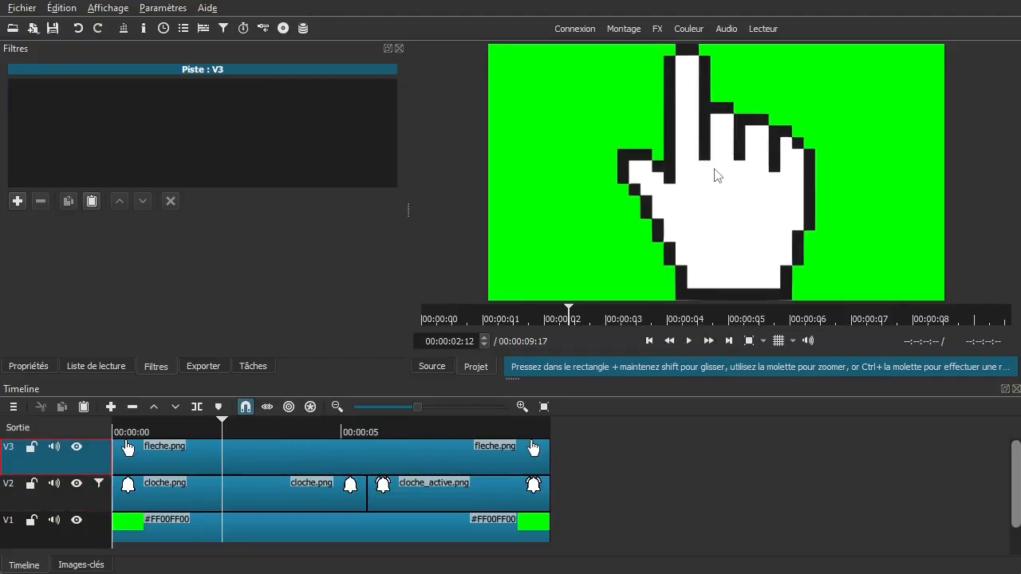
click(18, 201)
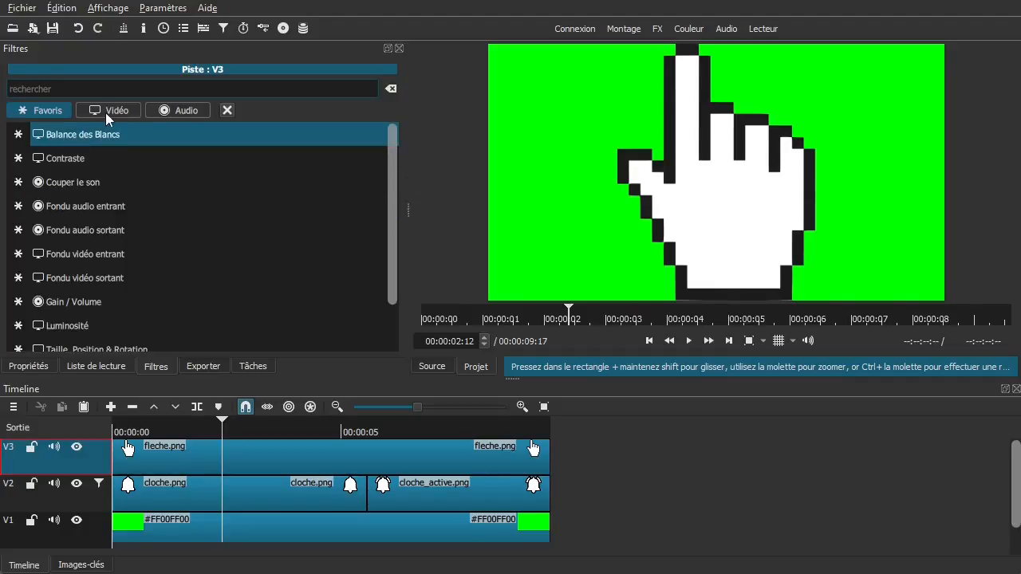
click(98, 341)
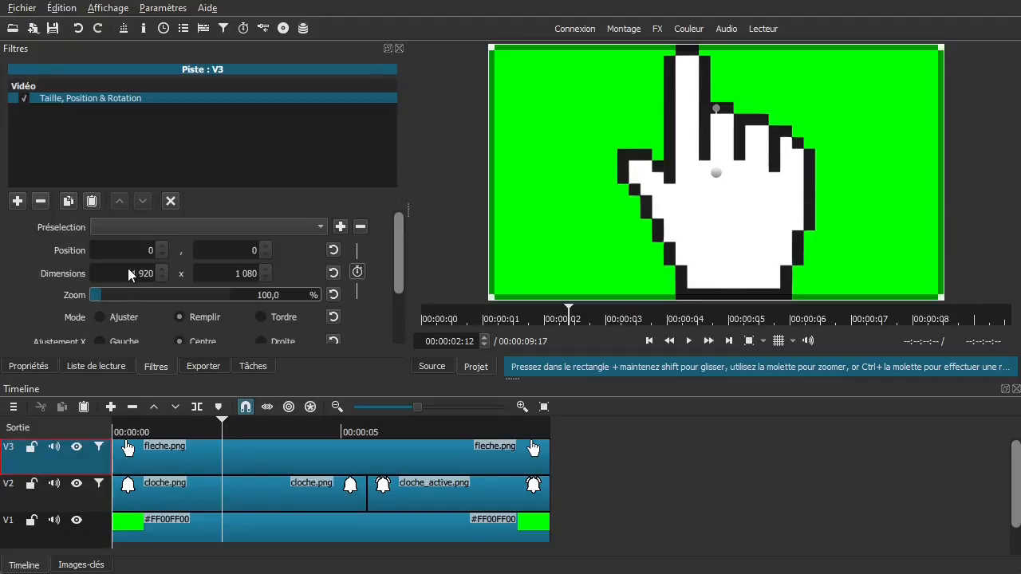
text(300)
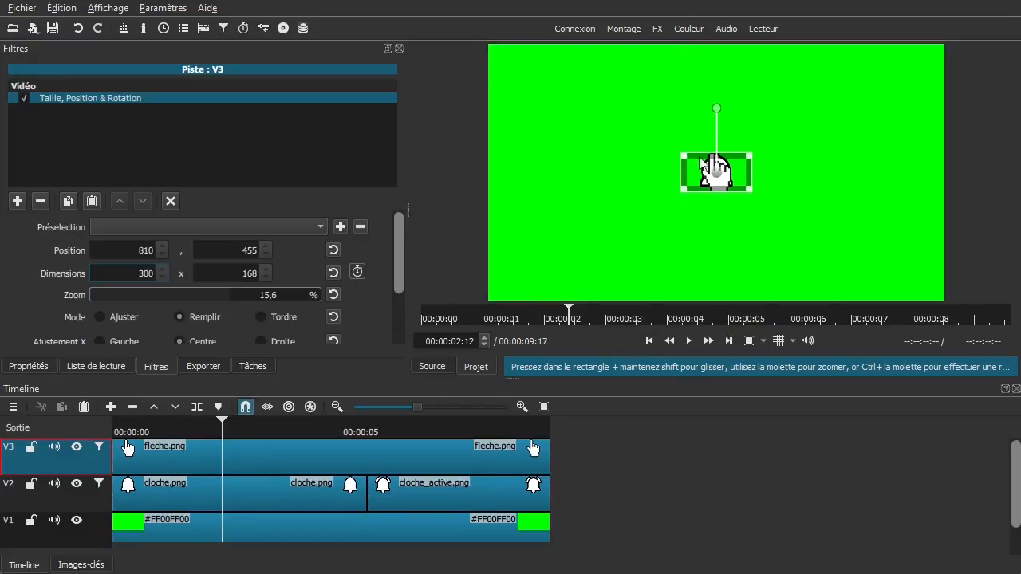
drag(716, 171, 694, 224)
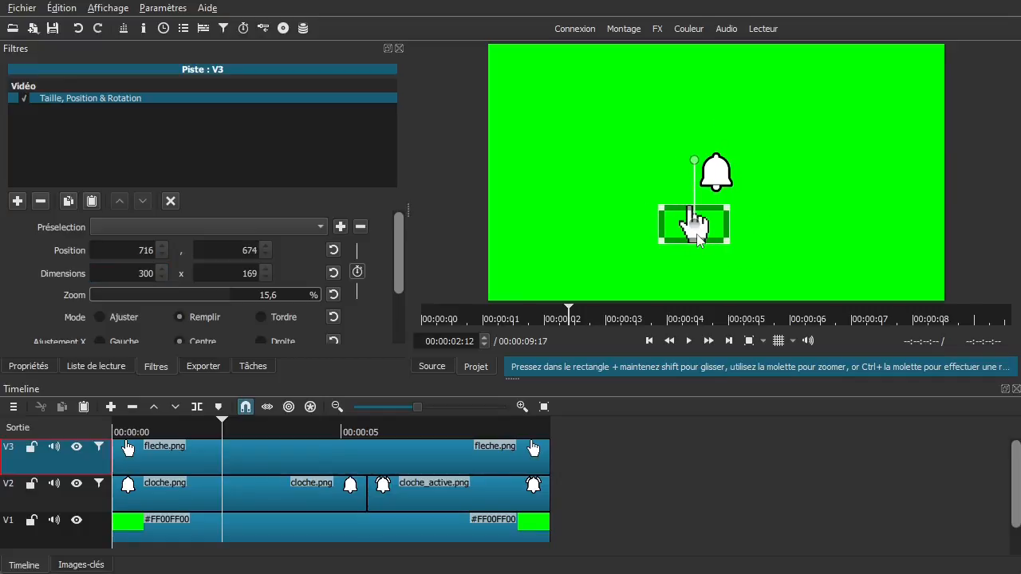
Step: At 00:00:05:14, place the hand over the bell at about 830, 533 and enable keyframes for the V3 filter
drag(231, 434, 104, 435)
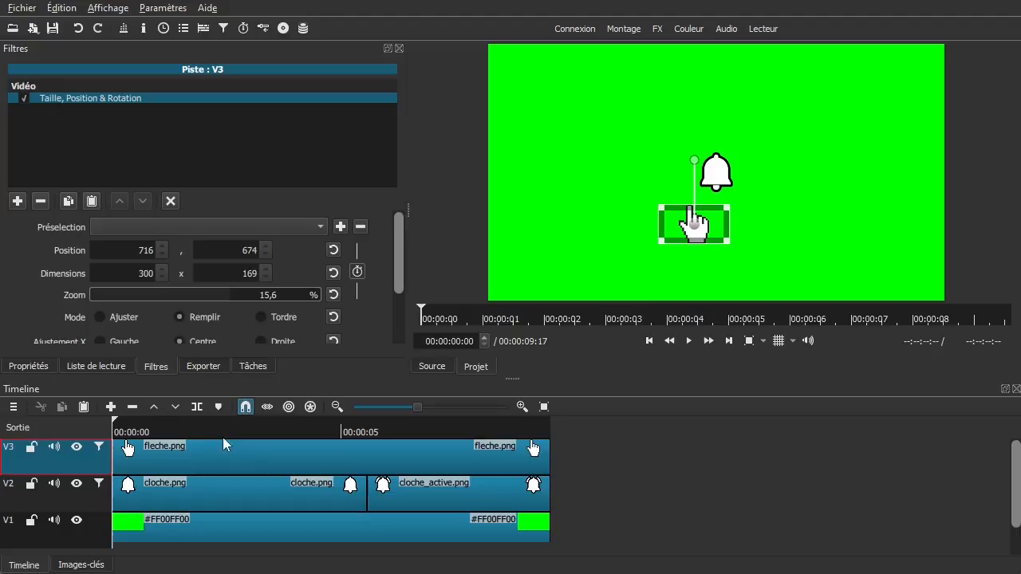
drag(150, 431, 365, 423)
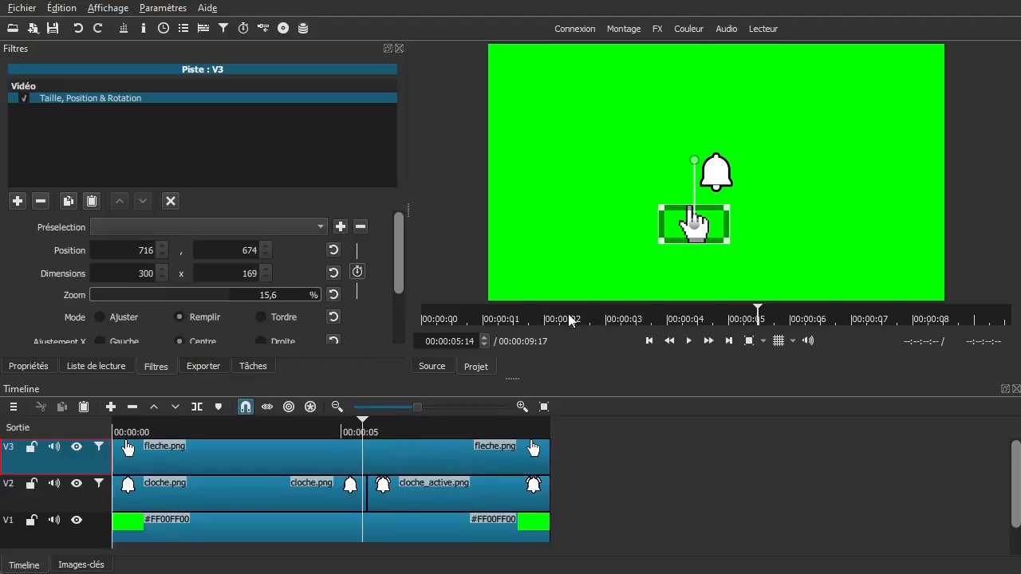
drag(697, 227, 727, 185)
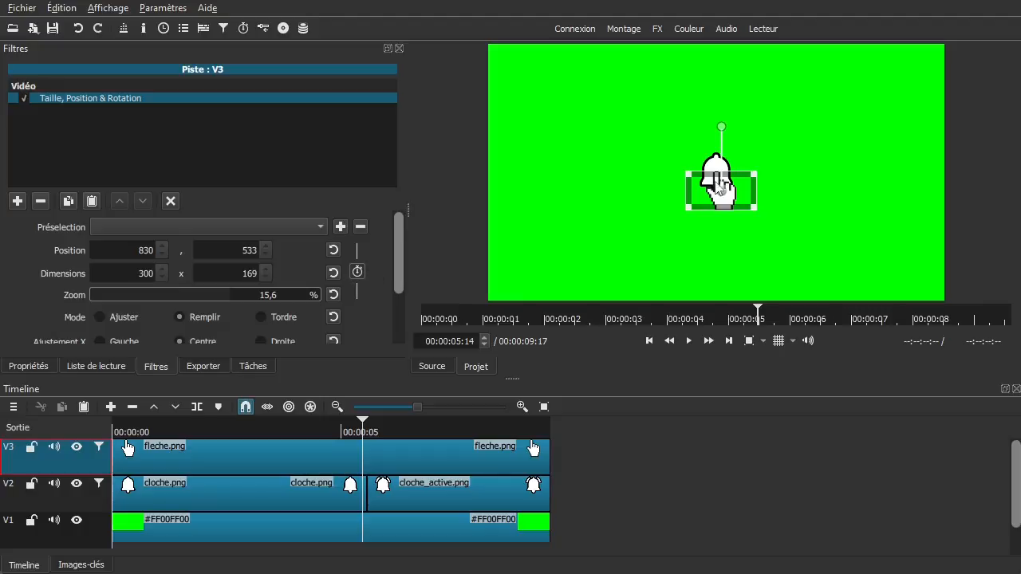
click(358, 272)
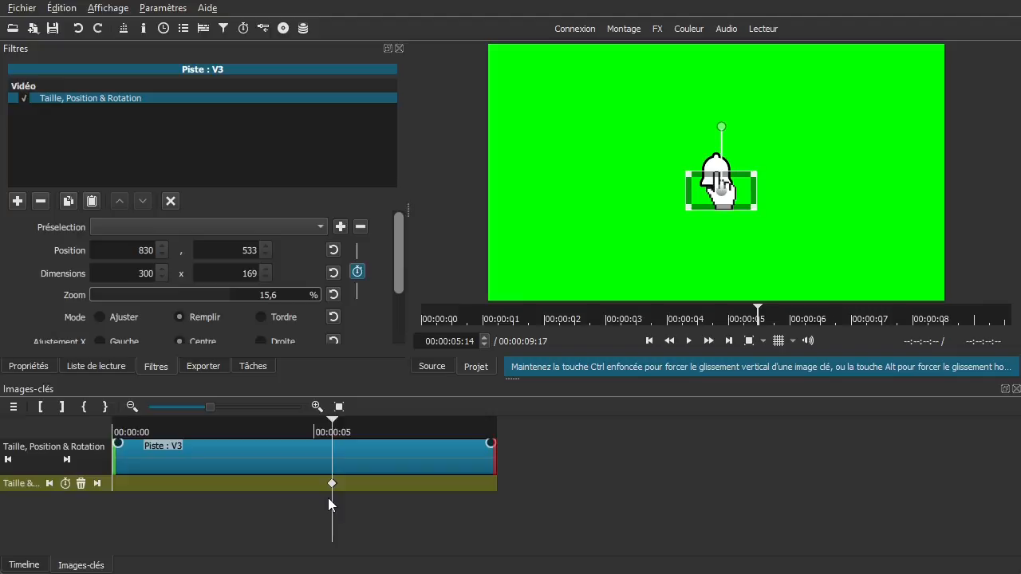
Step: Add a keyframe at 00:00:05:24 holding the hand on the bell, and one at 00:00:07:20 moving it out of frame to about 1461, 1126
key(space)
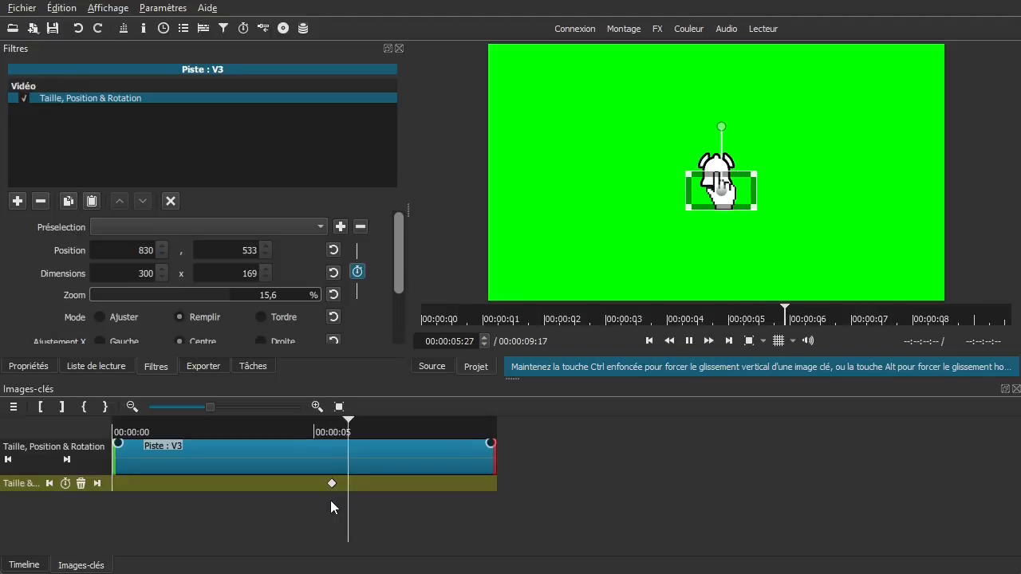
drag(349, 499, 346, 501)
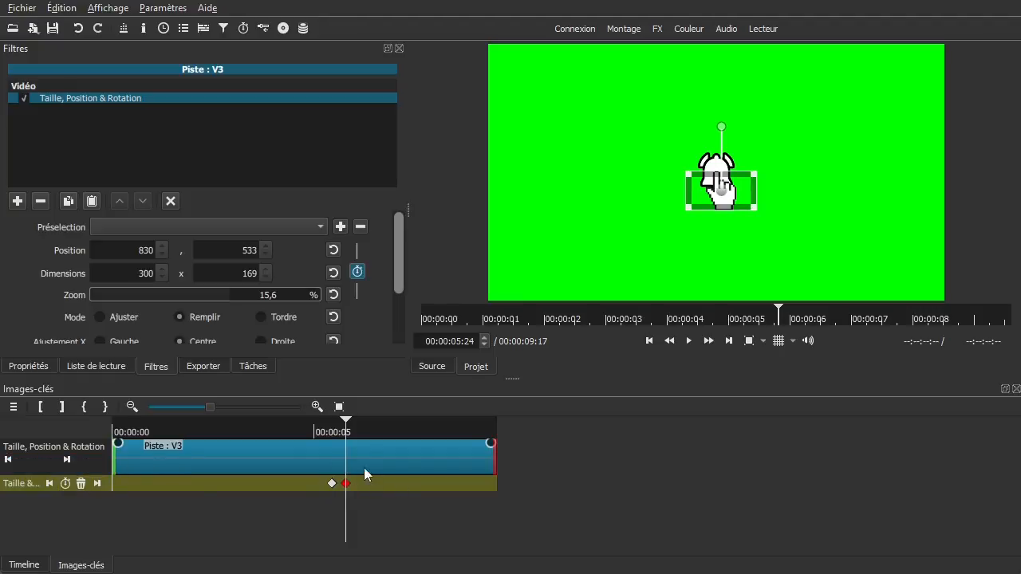
drag(358, 506, 420, 500)
click(722, 189)
drag(722, 189, 875, 340)
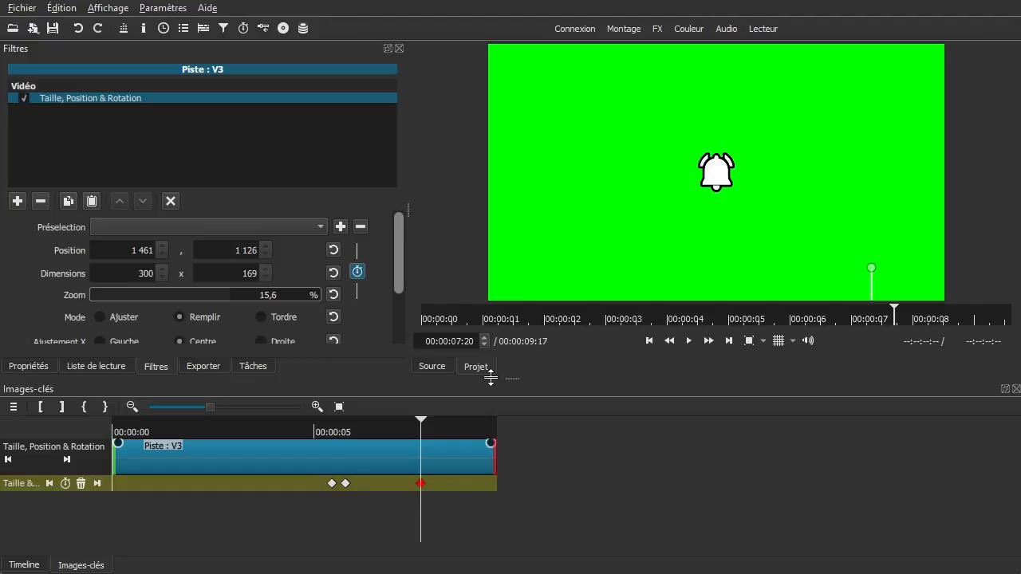
Step: Keyframe the hand out of frame at about -75, 1147 at 00:00:02:03 and play the animation from the start
drag(271, 514, 197, 502)
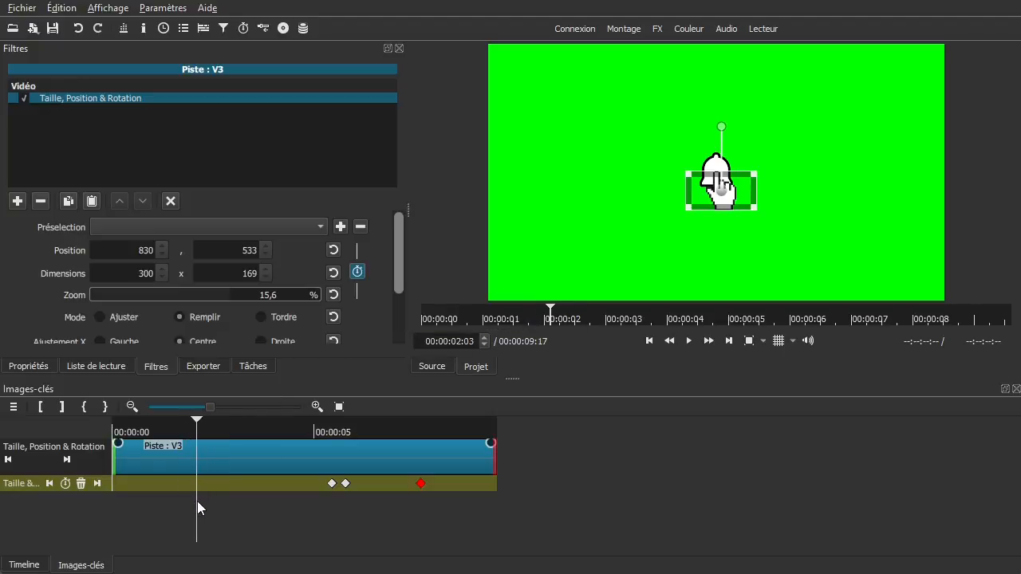
drag(722, 188, 498, 342)
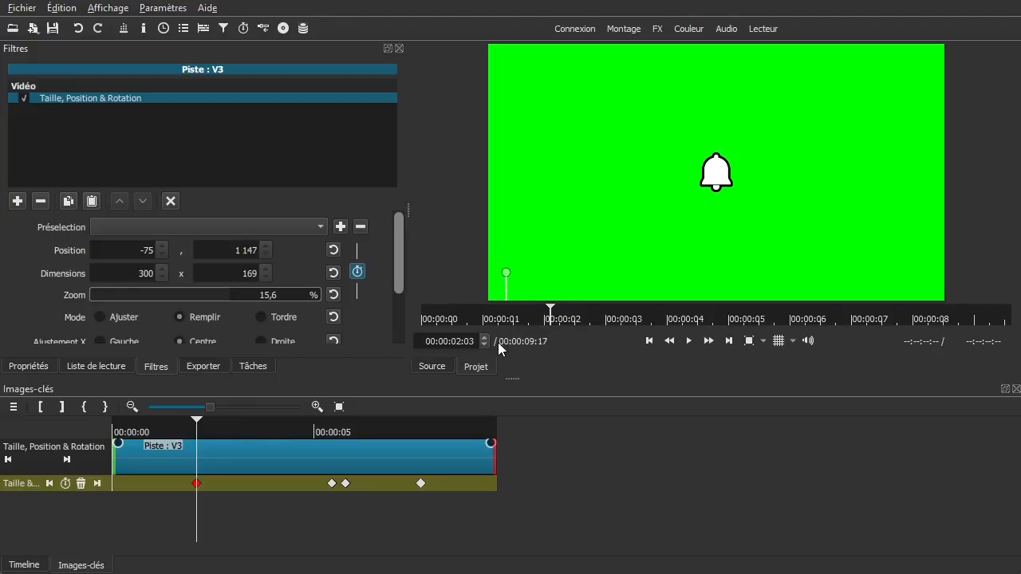
drag(193, 517, 112, 528)
key(space)
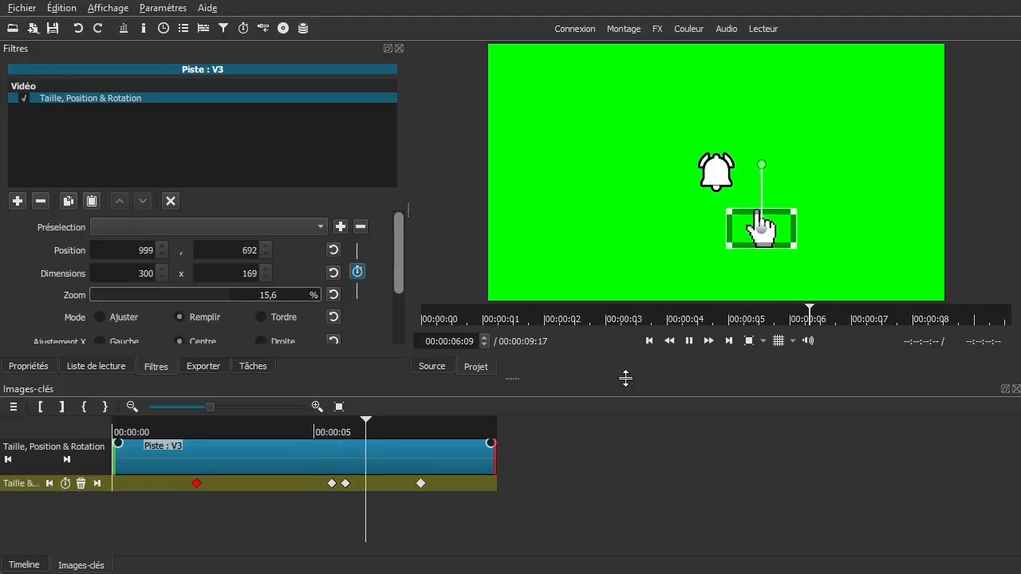
key(space)
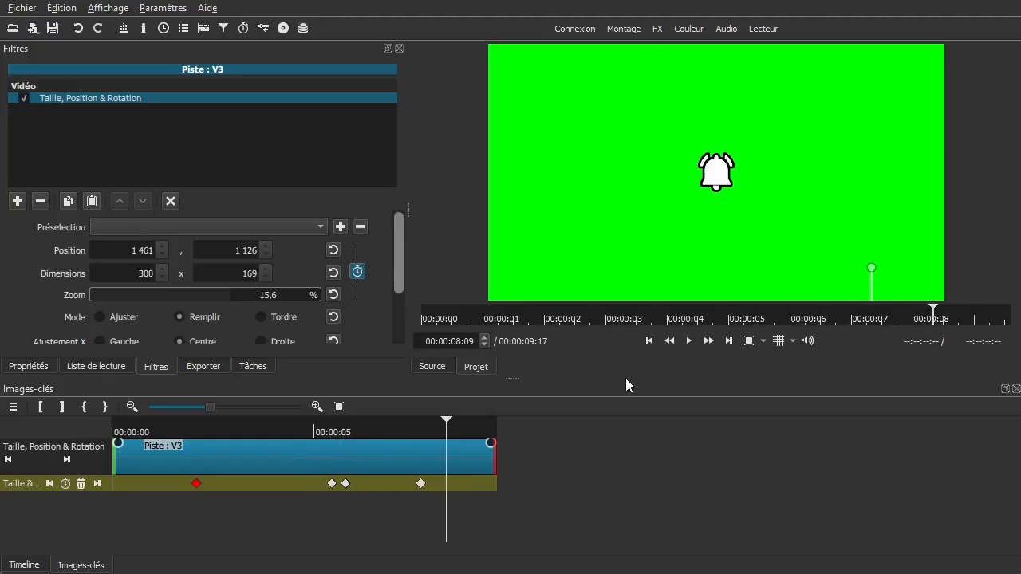
Step: Add a keyframe at 00:00:03:00 that shifts the hand's approach path to about 110, 862
drag(216, 521, 304, 508)
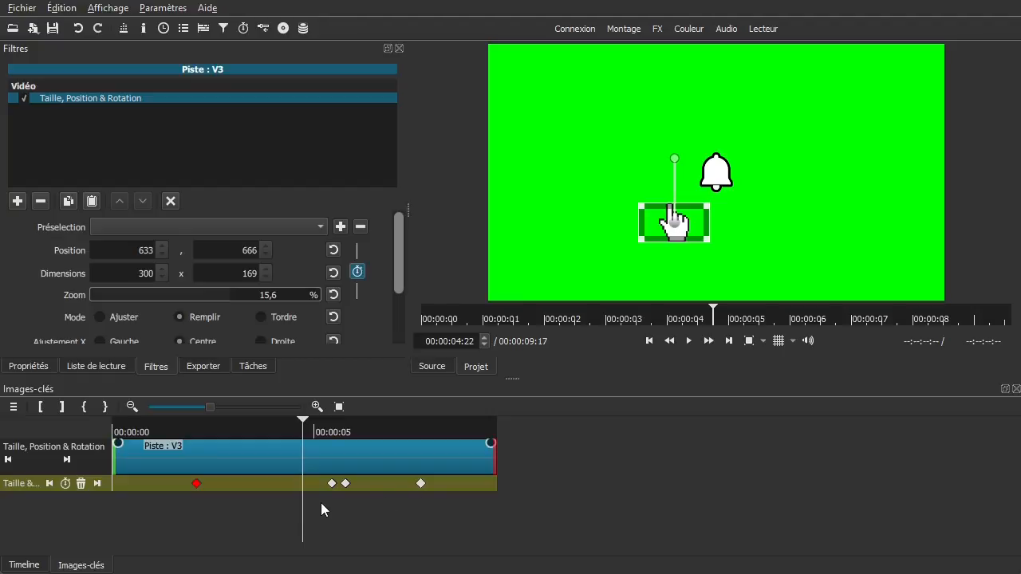
drag(219, 511, 234, 505)
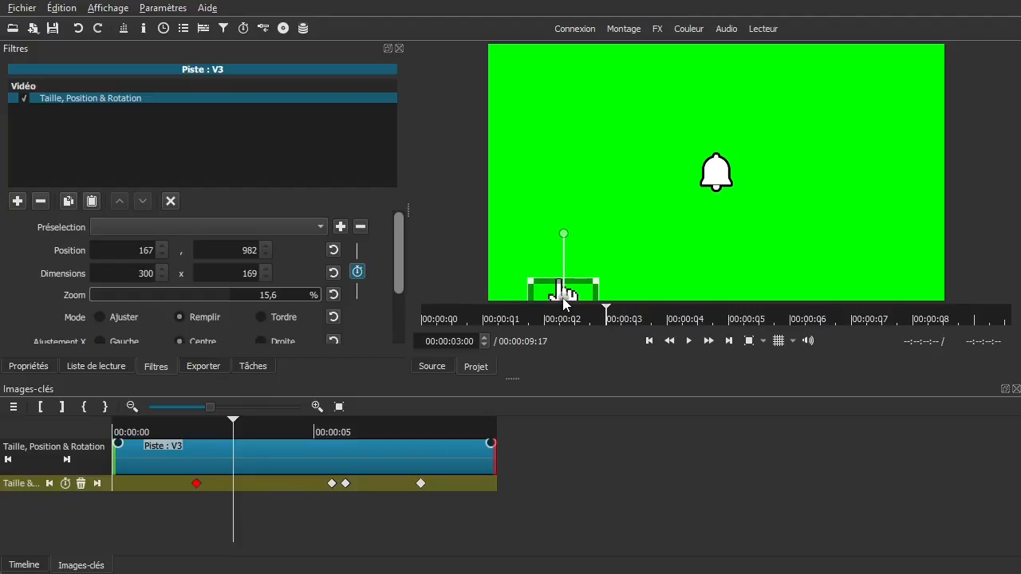
drag(563, 297, 549, 268)
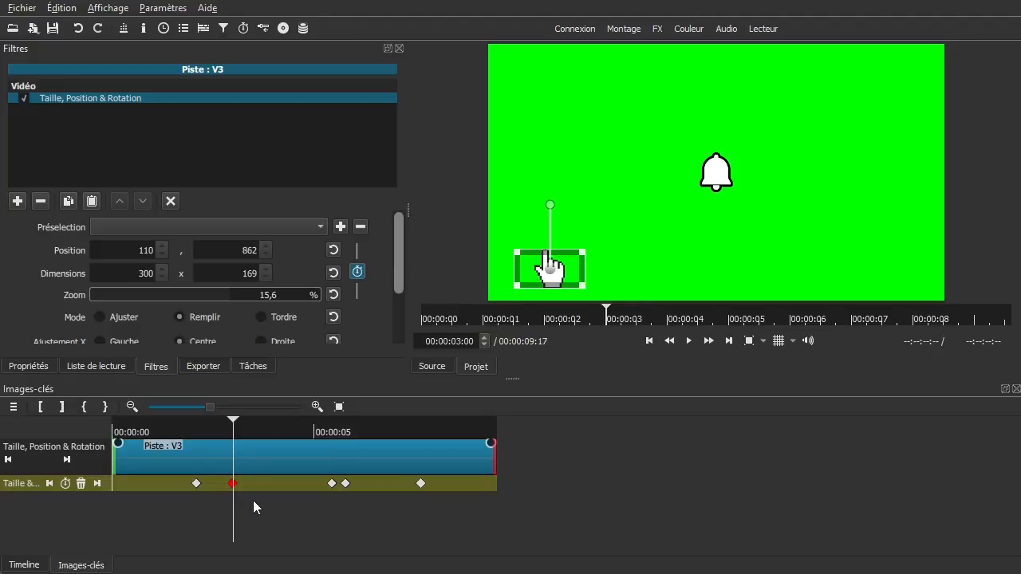
Step: Add three more approach keyframes that vary the hand's path, the last at 00:00:04:21 at about 798, 635
drag(253, 500, 263, 504)
drag(601, 243, 608, 223)
mouse_move(288, 501)
mouse_down()
mouse_move(275, 504)
mouse_move(283, 509)
mouse_up()
drag(639, 214, 665, 229)
drag(272, 516, 302, 510)
drag(695, 220, 727, 224)
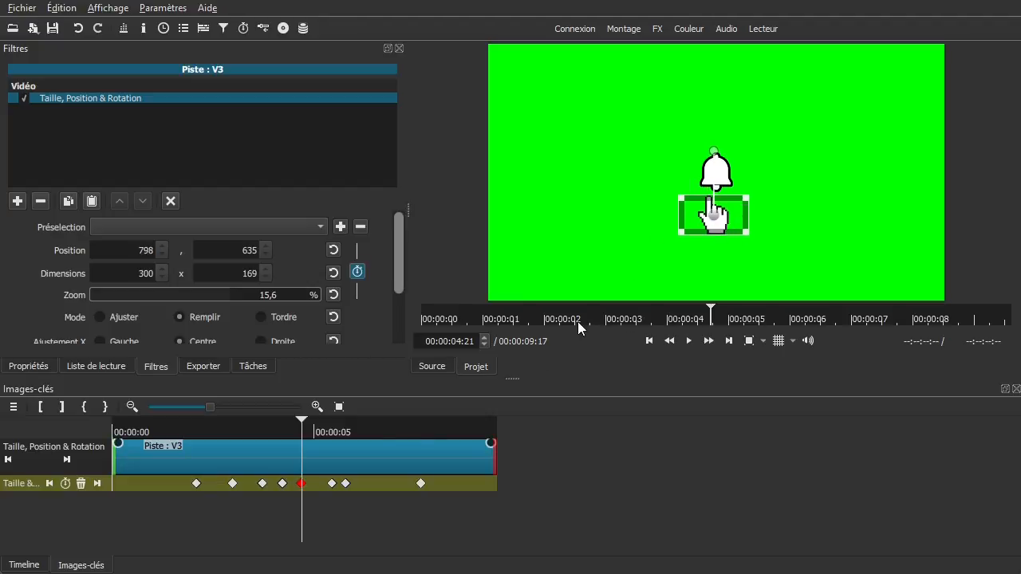
Step: Add a keyframe at 00:00:05:00 with the hand at about 820, 572 and play back the curved approach
click(312, 508)
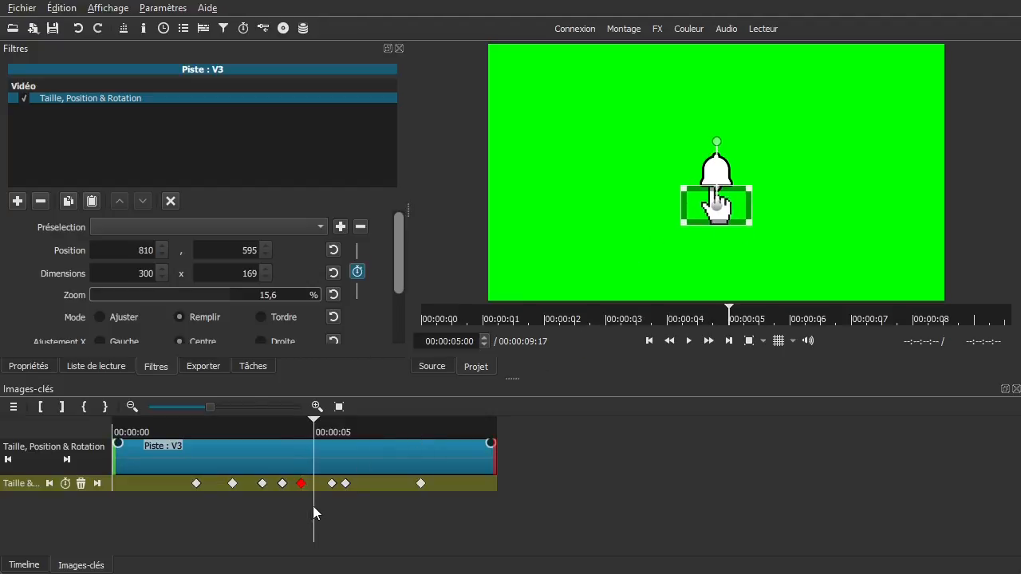
drag(719, 206, 722, 200)
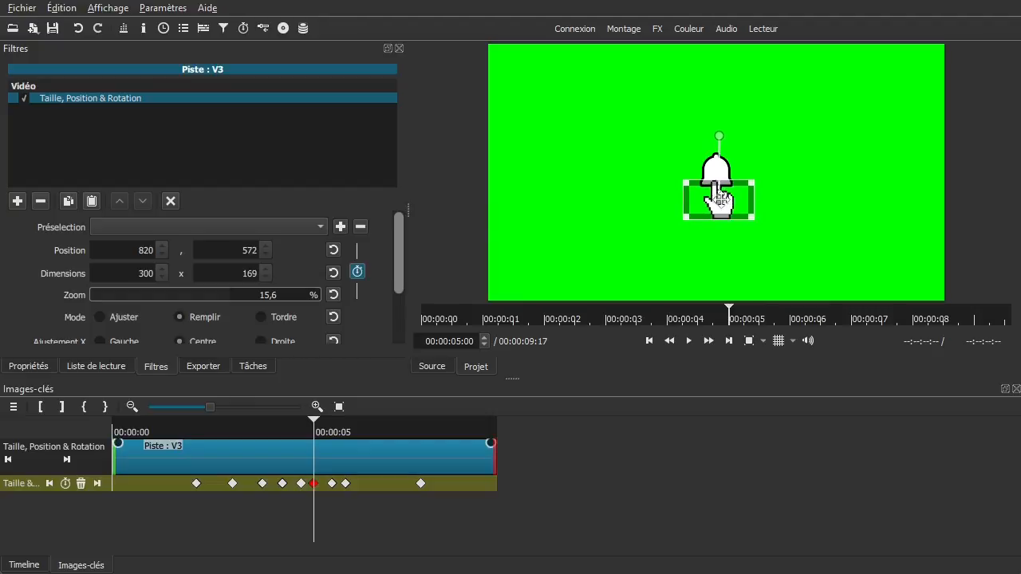
click(173, 523)
key(space)
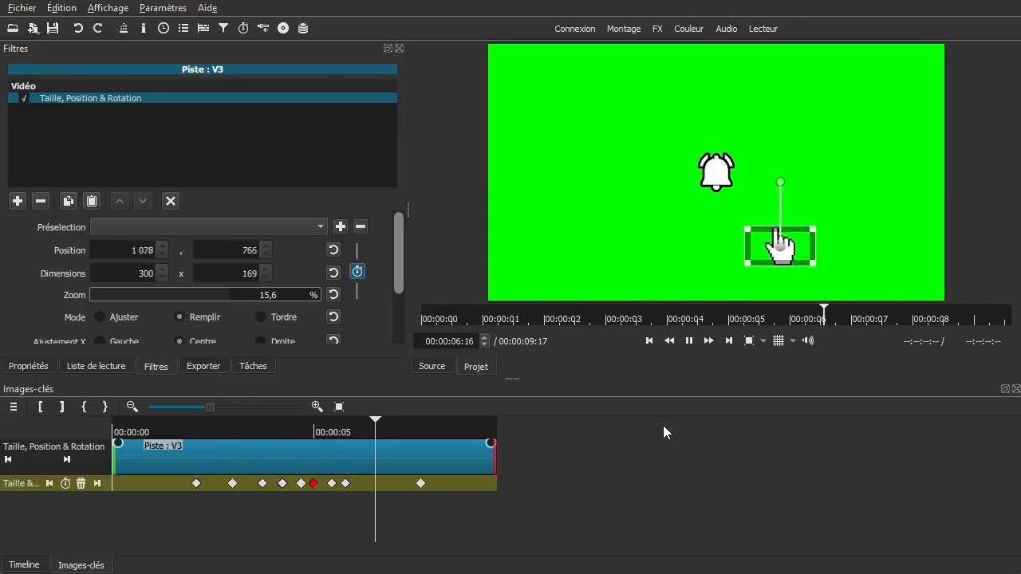
key(space)
Step: Bend the hand's exit path with keyframes at 00:00:06:02, about 820, 665, and 00:00:06:13, about 993, 750
drag(353, 513, 357, 511)
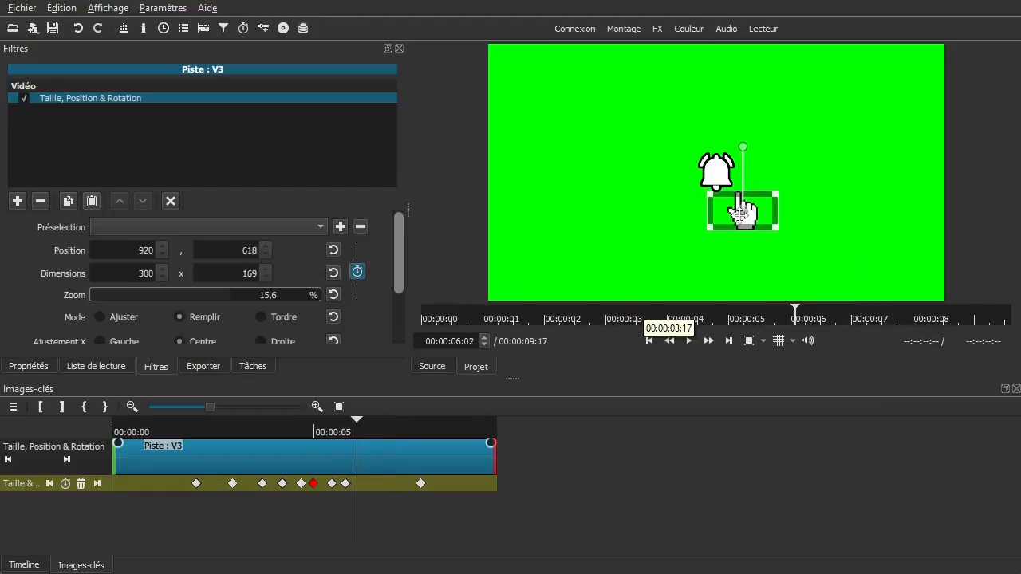
drag(740, 212, 717, 223)
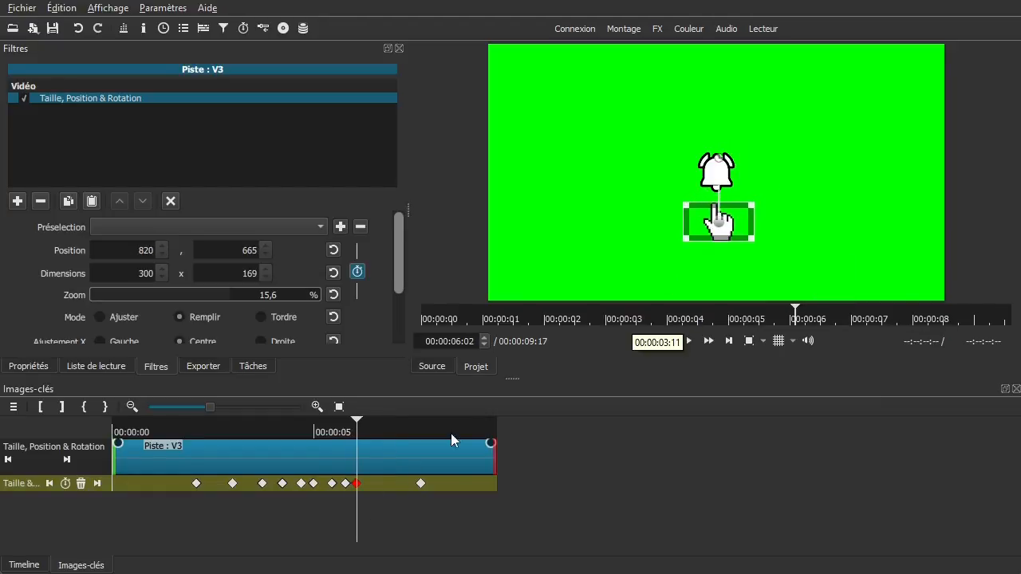
drag(367, 500, 371, 500)
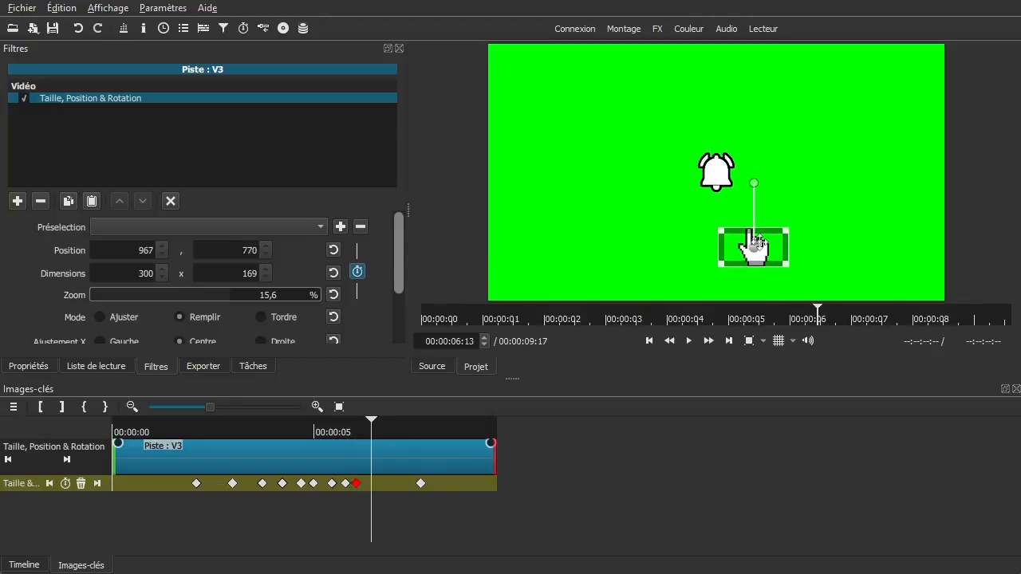
drag(758, 242, 764, 238)
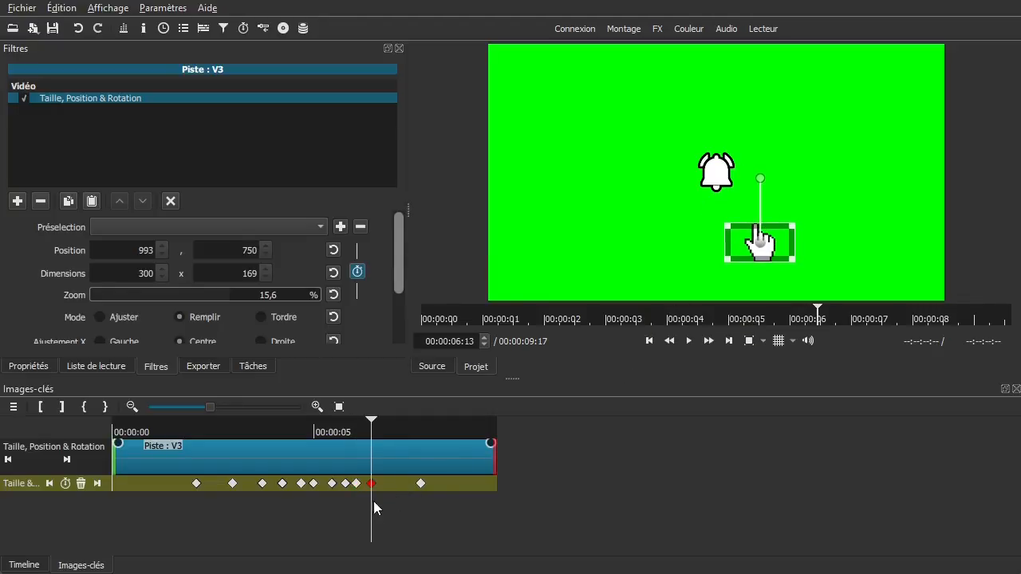
Step: Add two more exit keyframes between 00:00:06:13 and 00:00:07:20 that vary the hand's path, and play back the exit
drag(373, 501, 386, 503)
drag(790, 267, 826, 287)
drag(387, 502, 402, 497)
click(844, 289)
drag(844, 289, 839, 290)
drag(366, 515, 289, 516)
key(space)
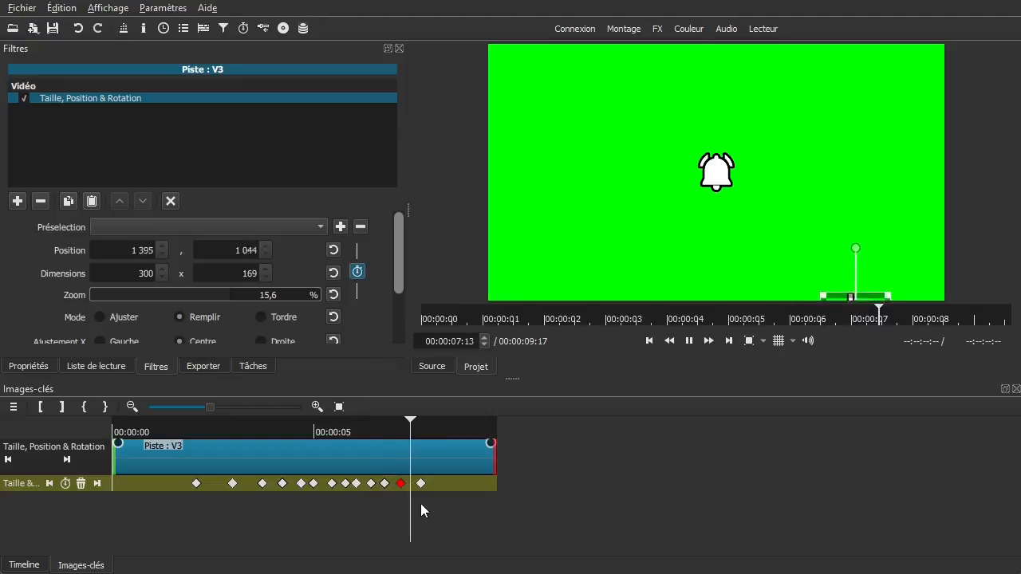
key(space)
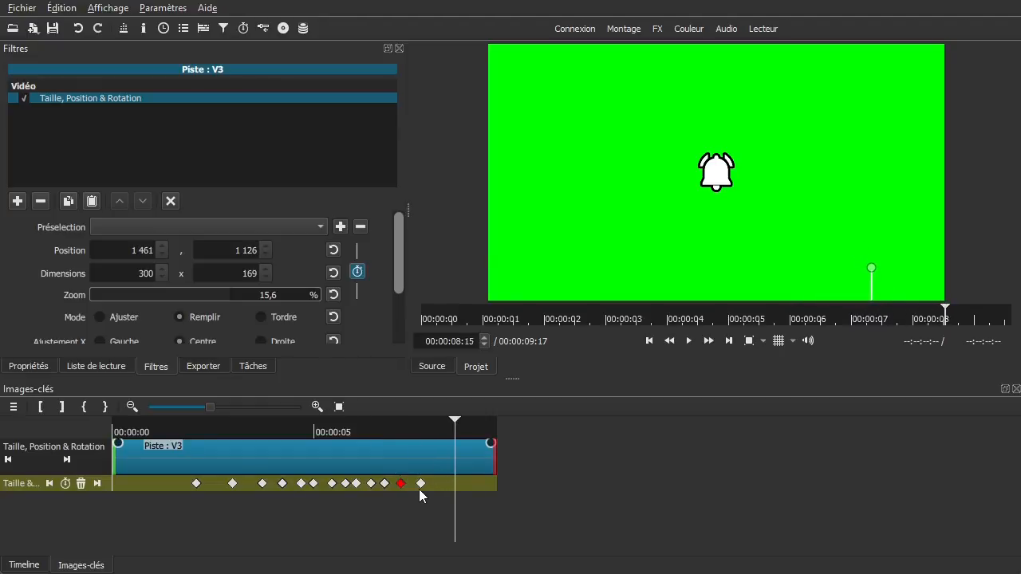
Step: Return to the project timeline and play the whole animation from the start to check the hand's movement
mouse_move(421, 483)
click(22, 563)
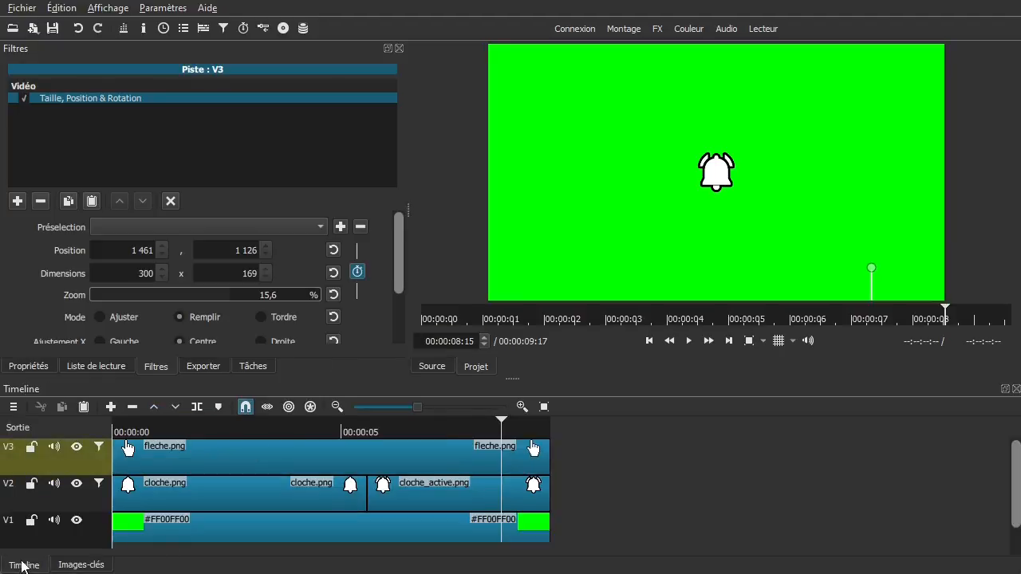
drag(590, 466, 113, 463)
key(space)
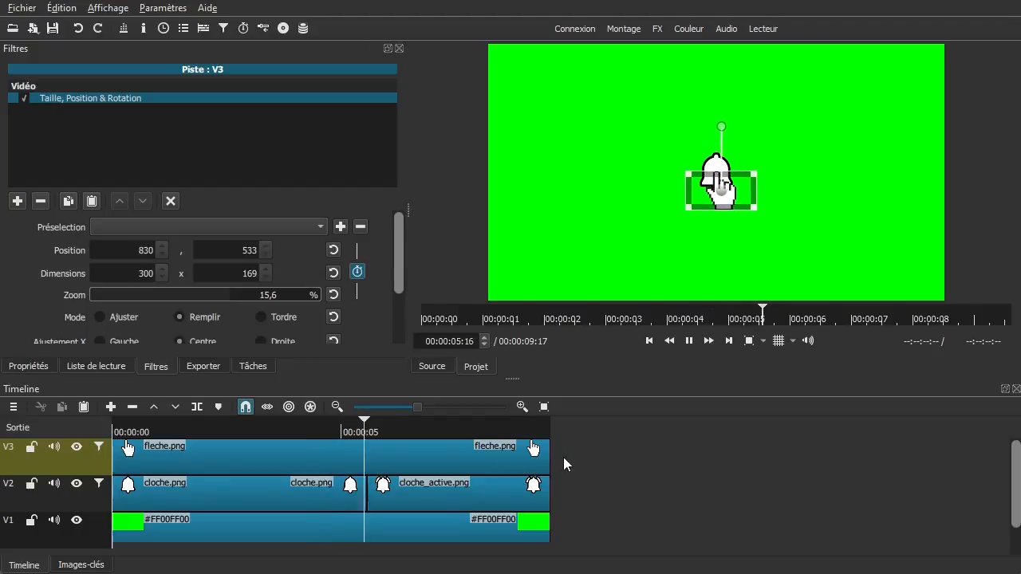
Step: Stop the playback and copy the whole timeline to the source
key(space)
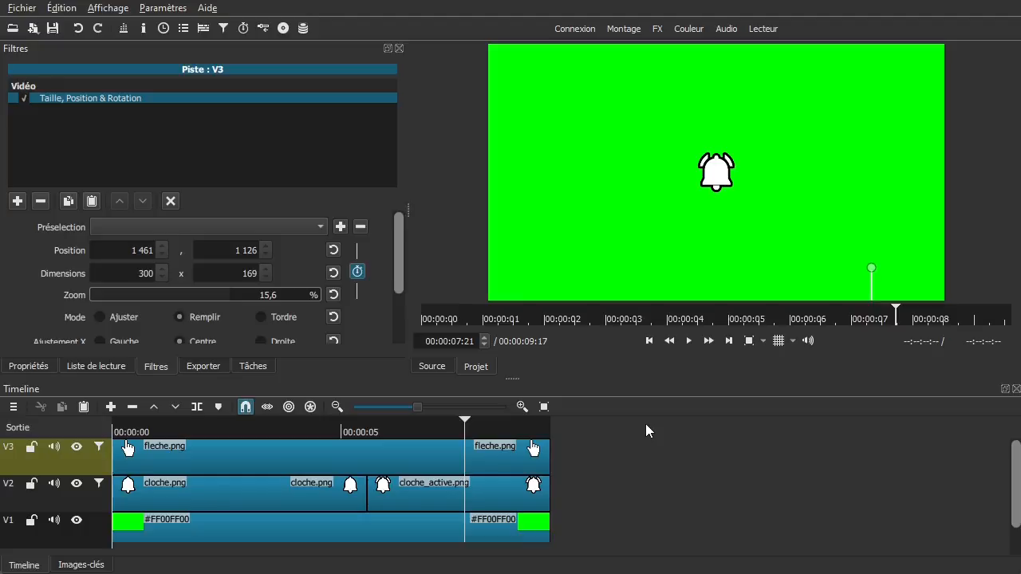
click(13, 407)
mouse_move(76, 499)
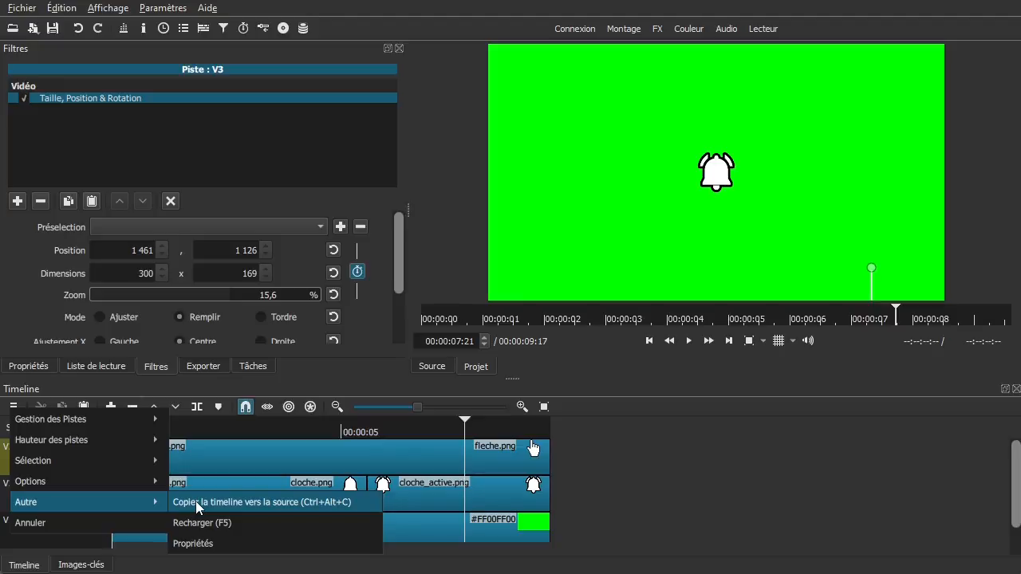
click(702, 458)
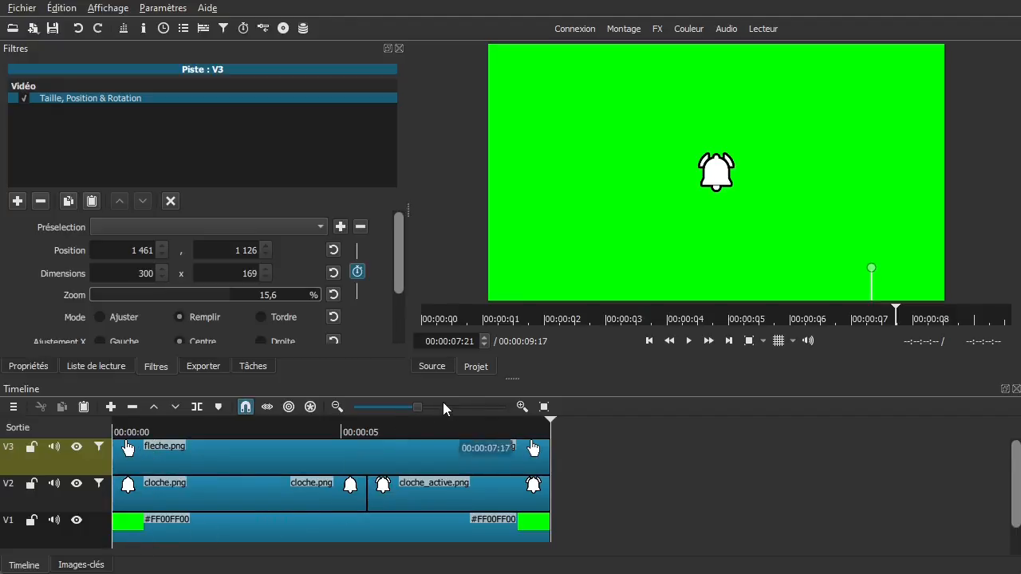
click(14, 407)
mouse_move(84, 503)
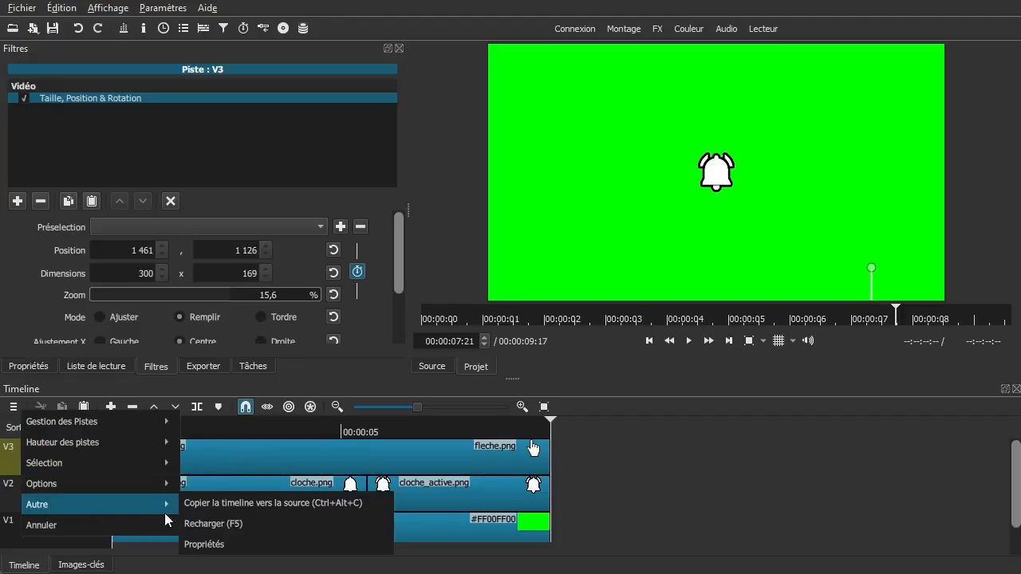
click(221, 507)
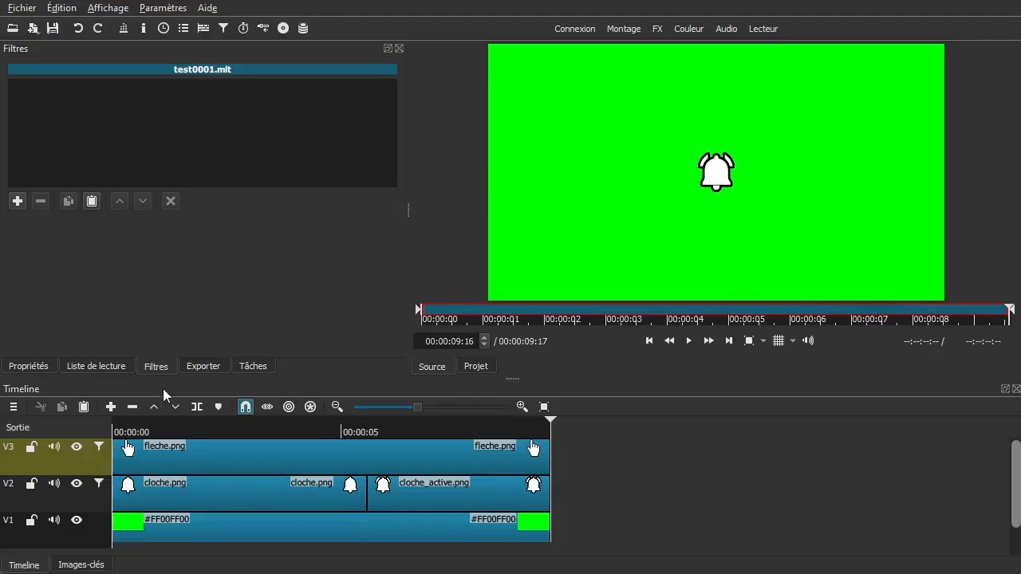
Step: Look through the export presets to the alpha group, and copy the timeline to the source again for playback
click(203, 367)
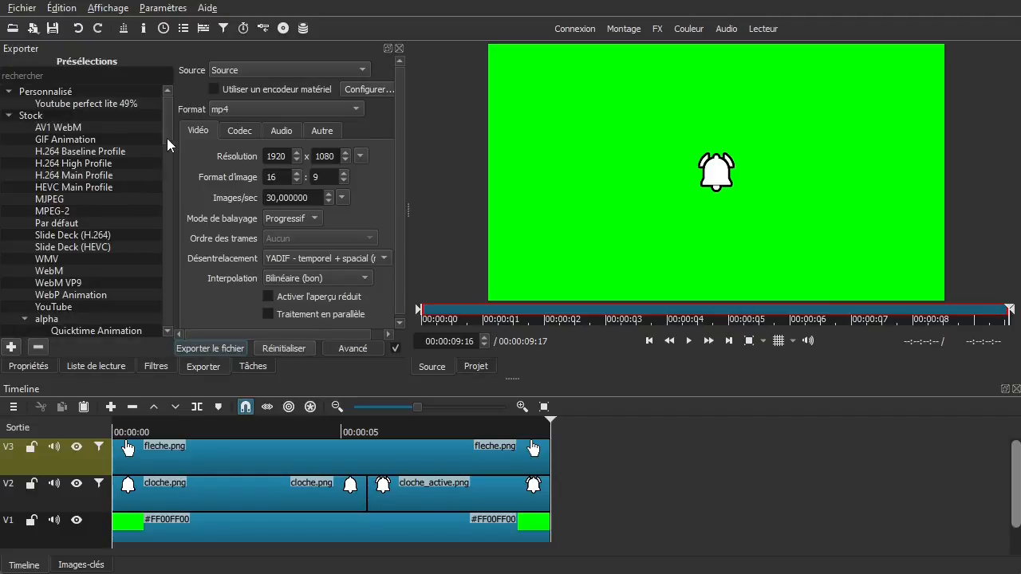
scroll(170, 132, down, 3)
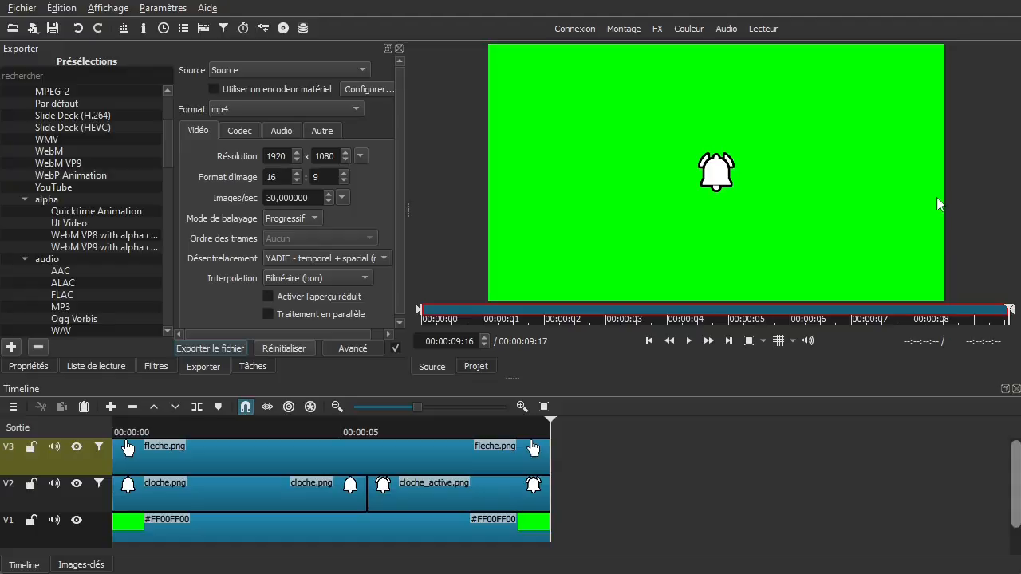
click(13, 407)
mouse_move(56, 502)
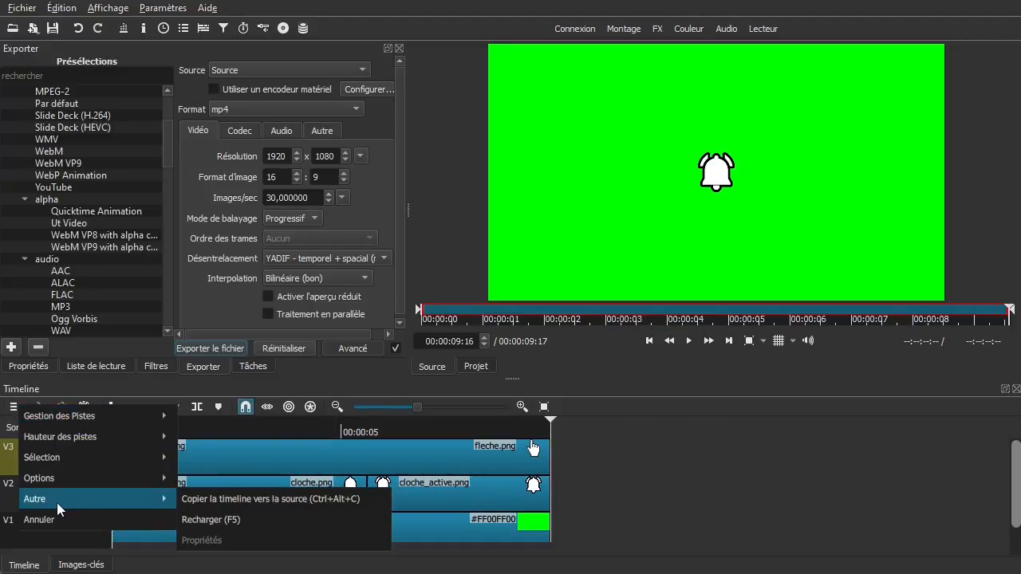
click(215, 499)
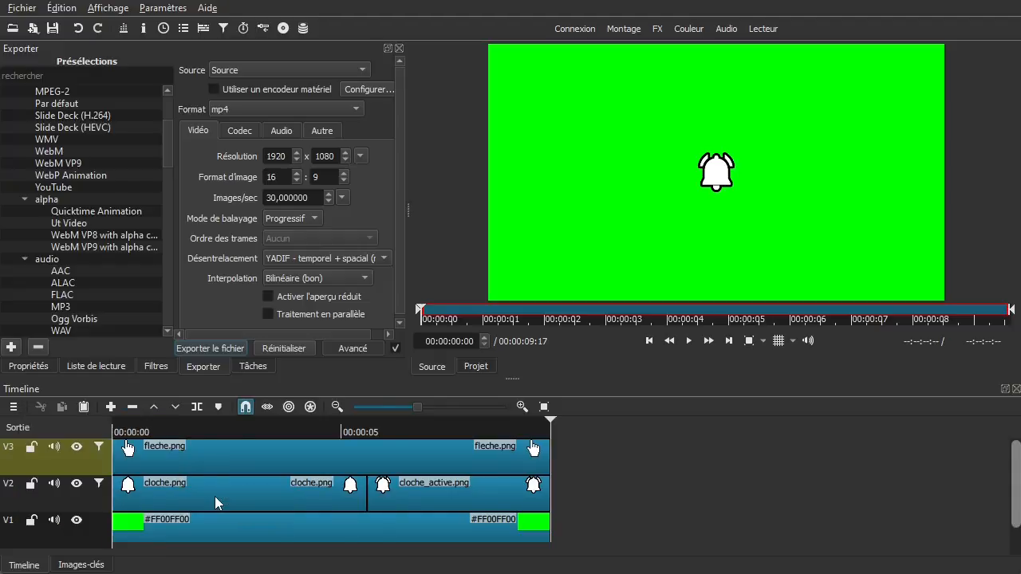
key(space)
Step: Add the Clé chromatique : Simple filter to the source copy and sample the green background as its key colour
click(165, 367)
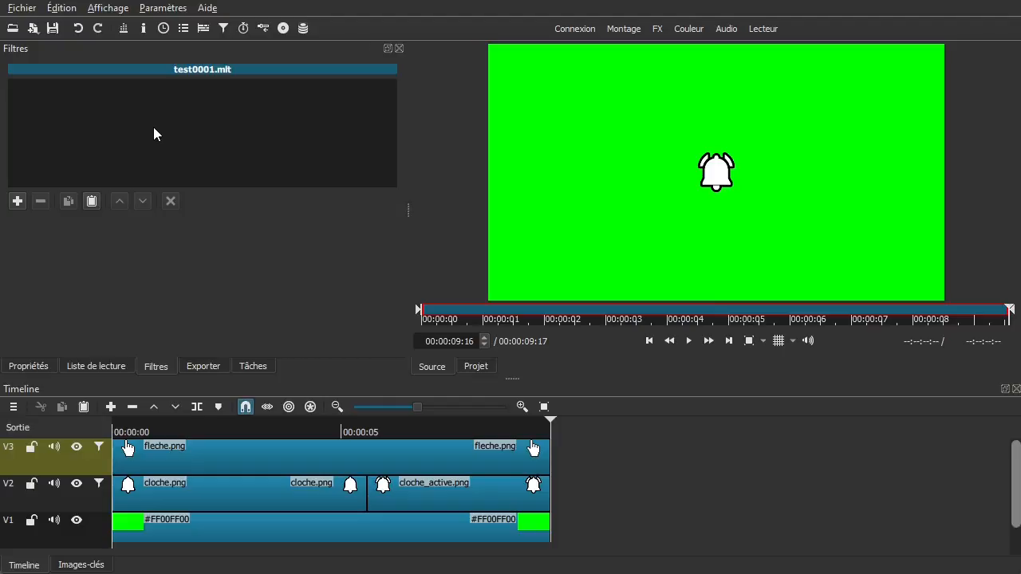
click(15, 206)
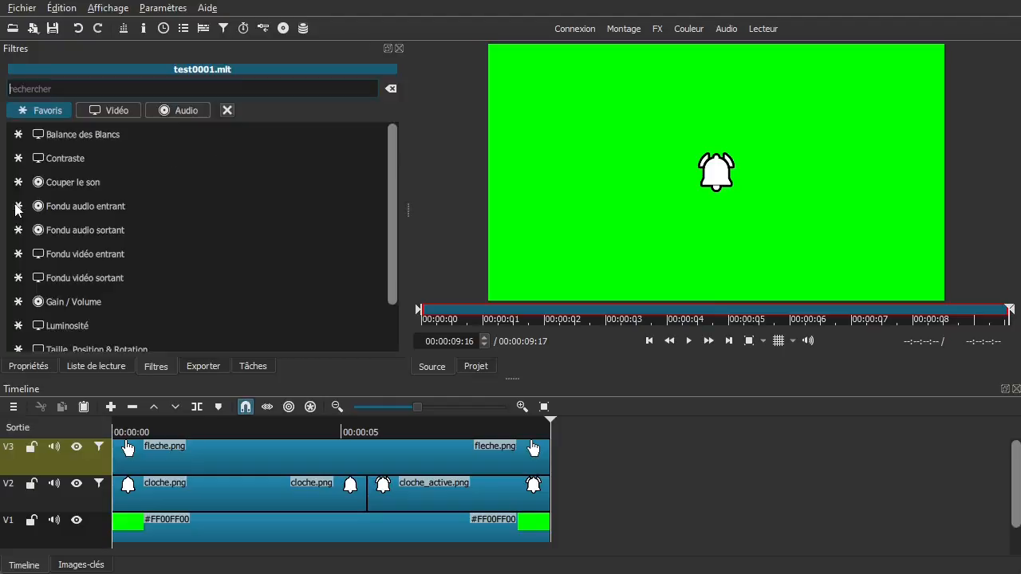
click(122, 110)
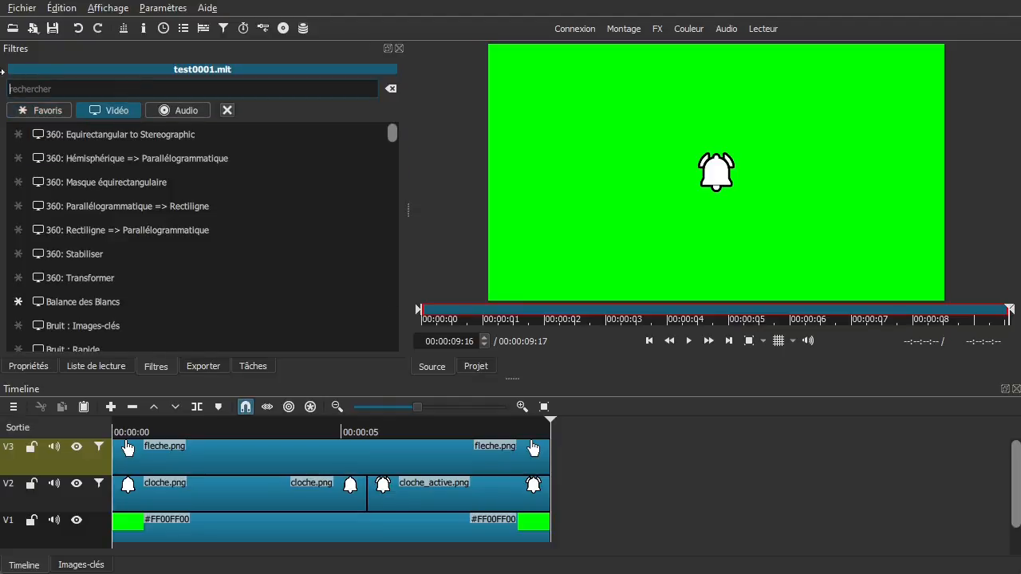
text(cl)
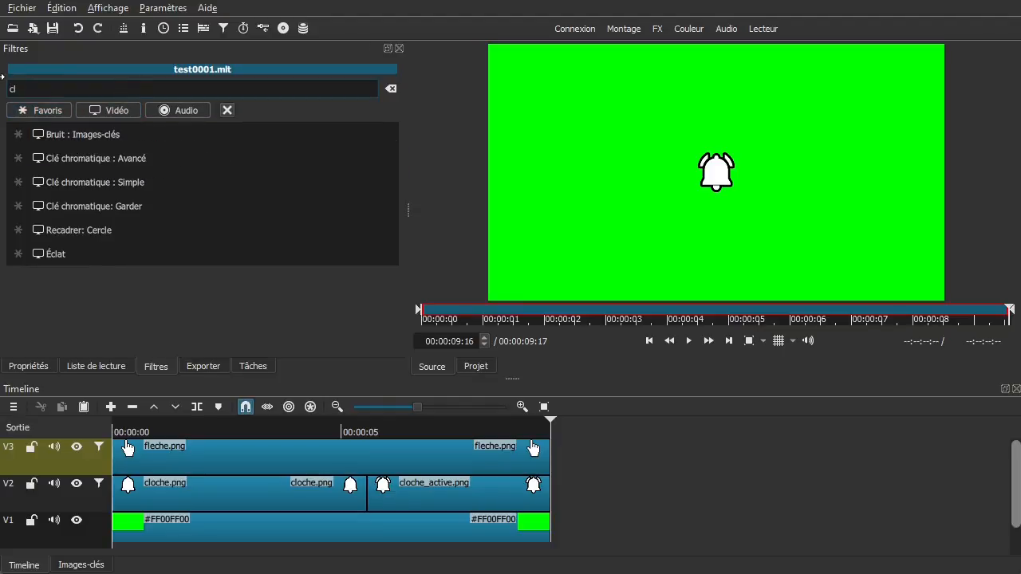
click(106, 182)
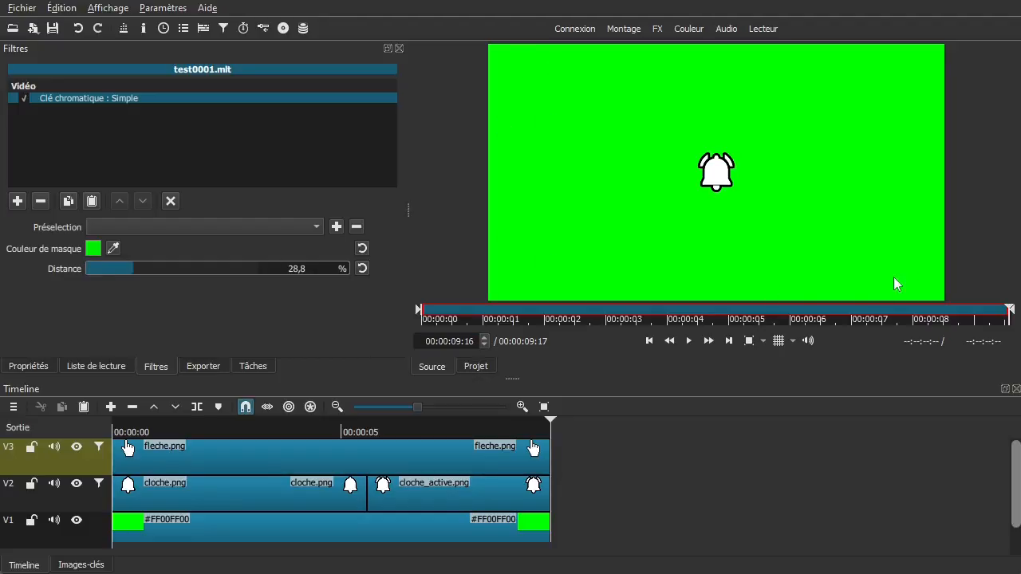
click(114, 249)
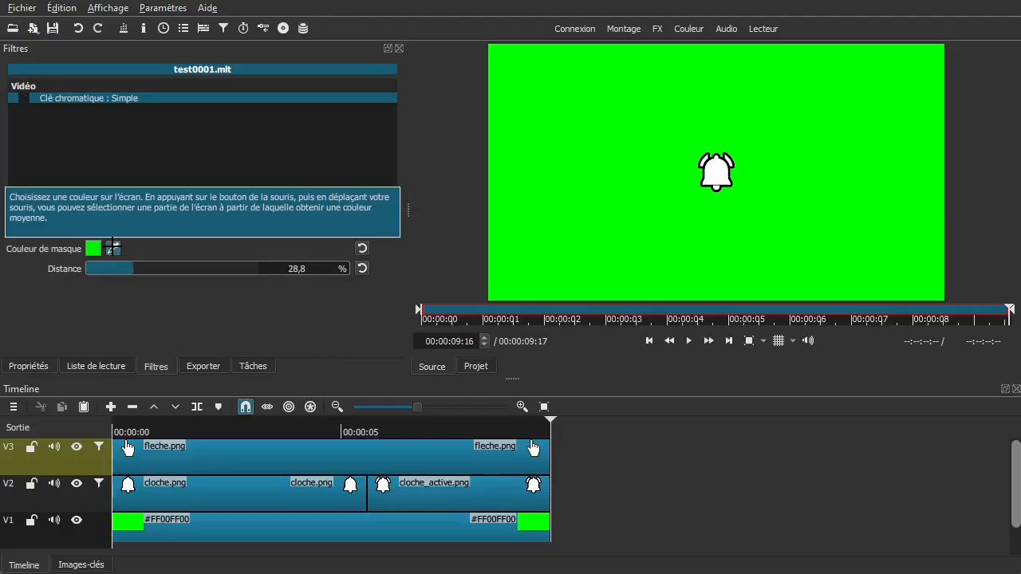
click(588, 104)
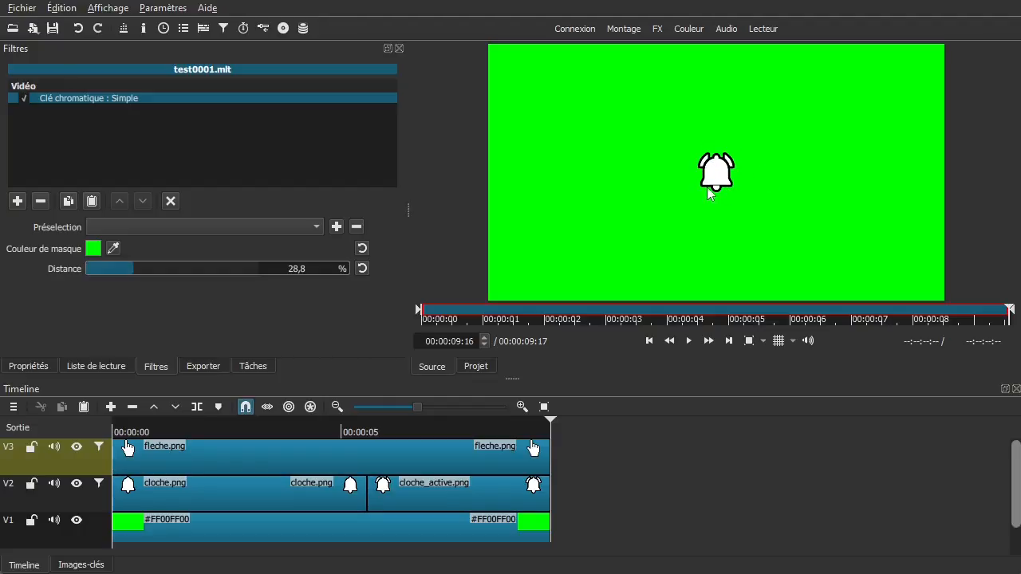
Step: Add the Nettoyage de masque : Simple filter to the source copy to clean up the green spill
click(17, 203)
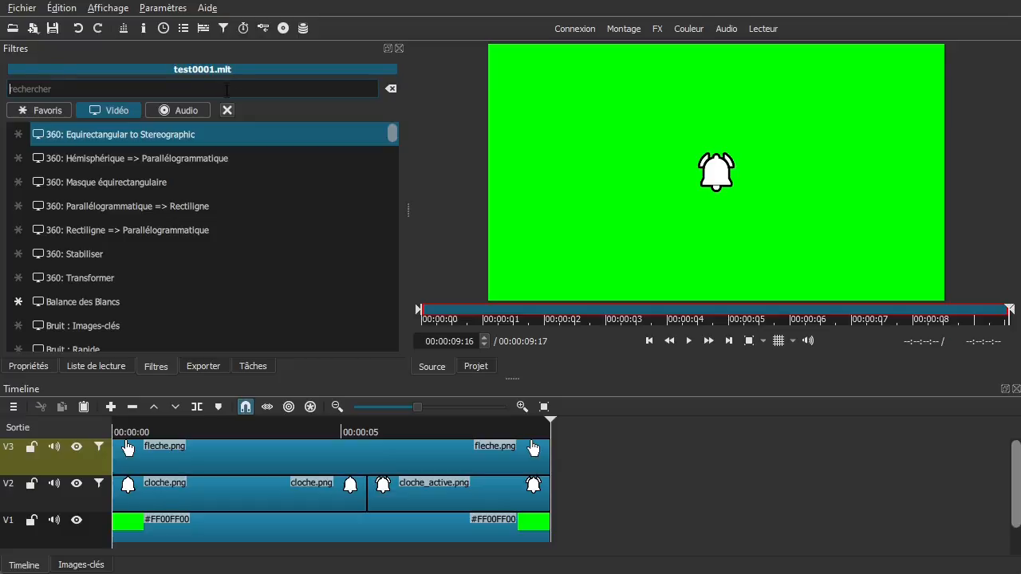
text(ne)
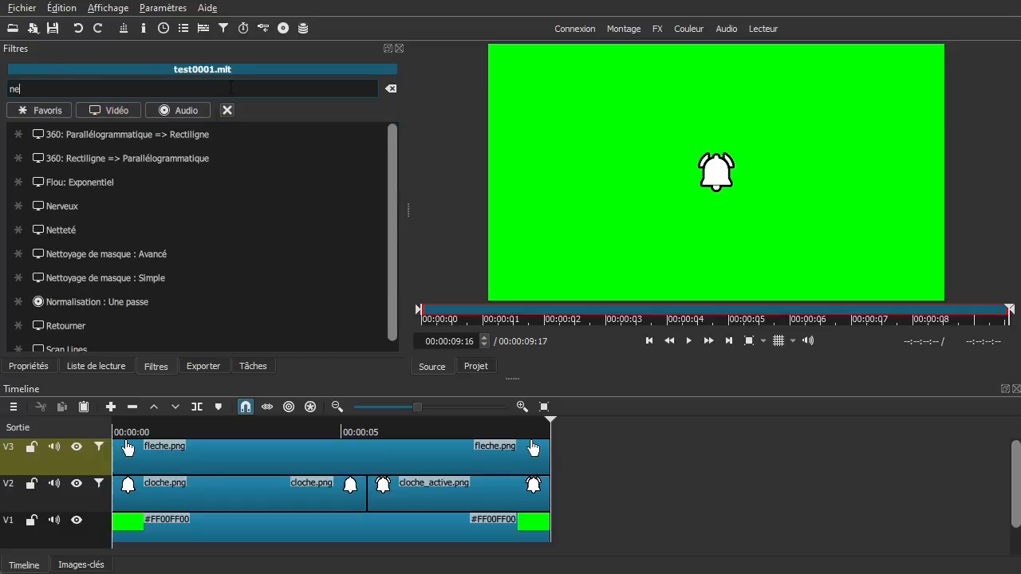
click(162, 277)
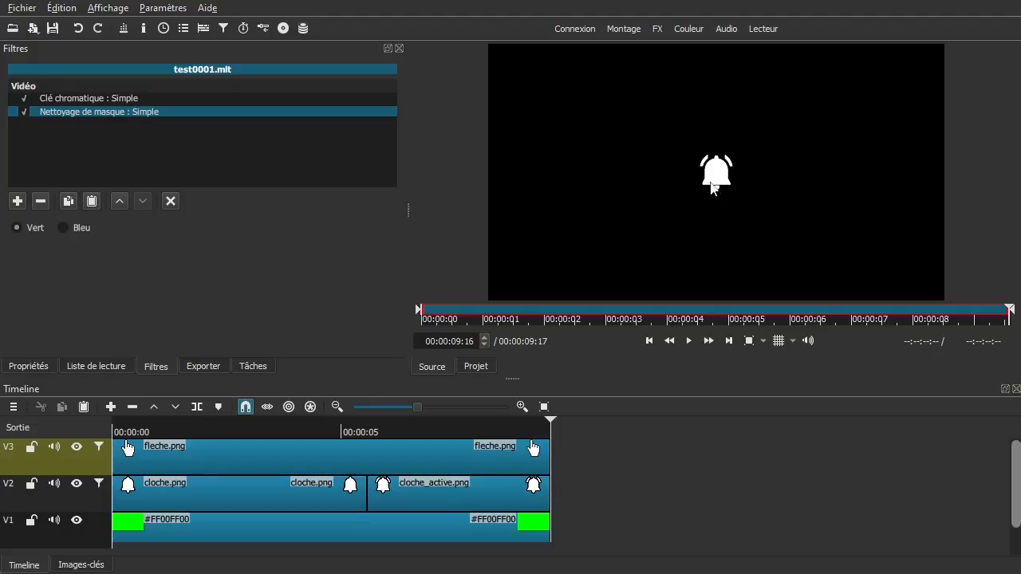
Step: Choose the alpha Quicktime Animation export preset and review its audio and video settings
click(201, 366)
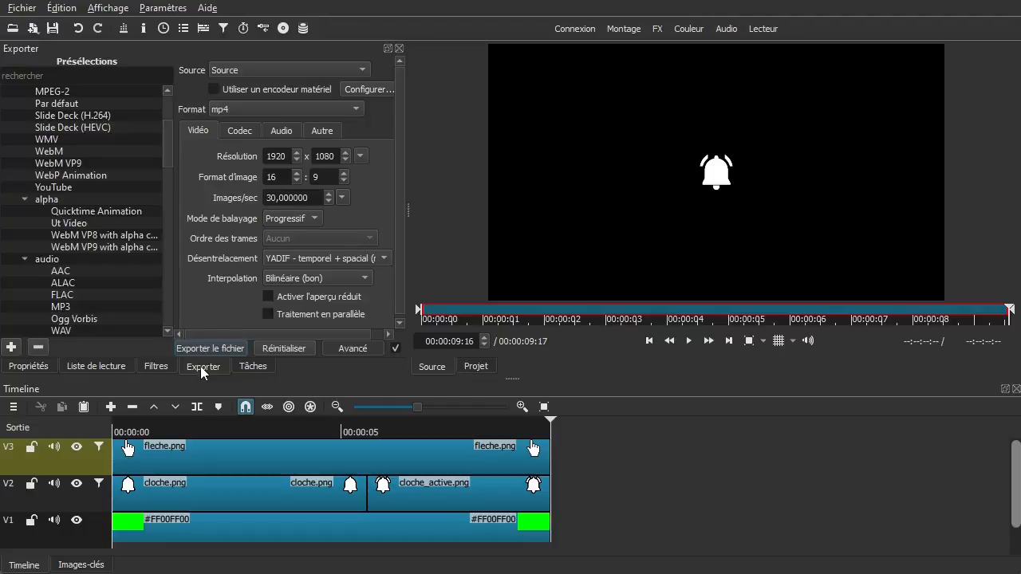
click(106, 212)
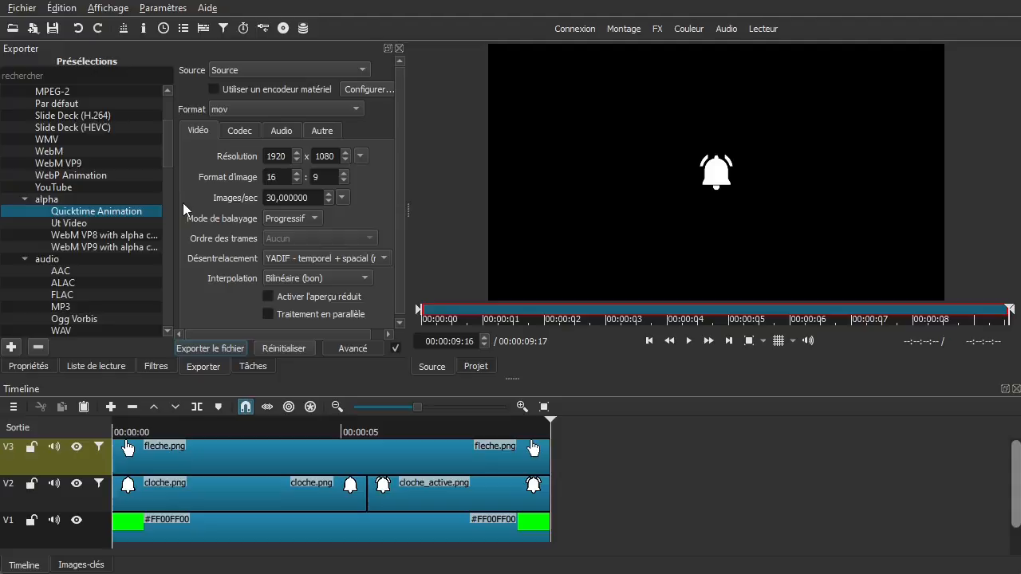
click(277, 128)
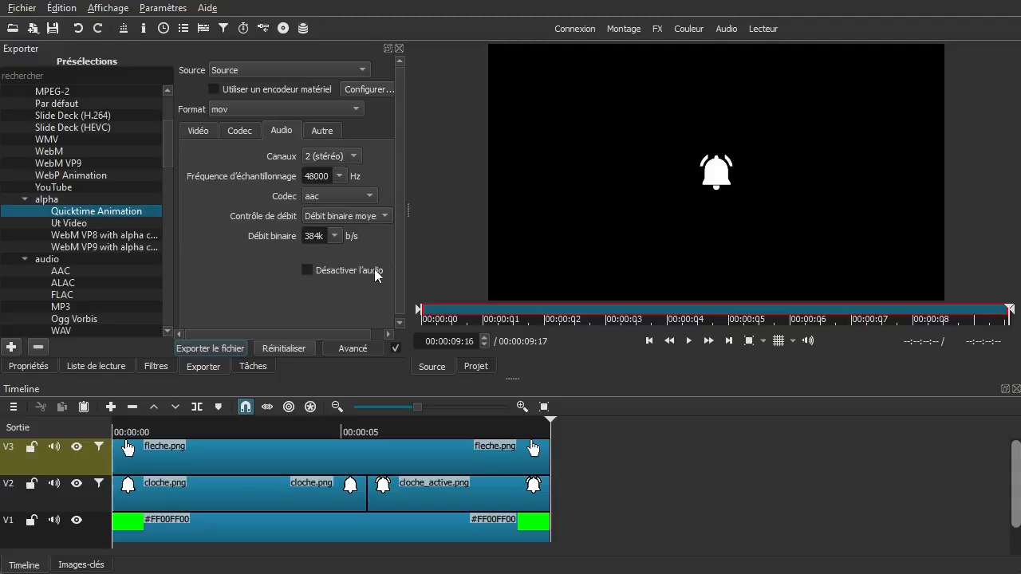
click(196, 131)
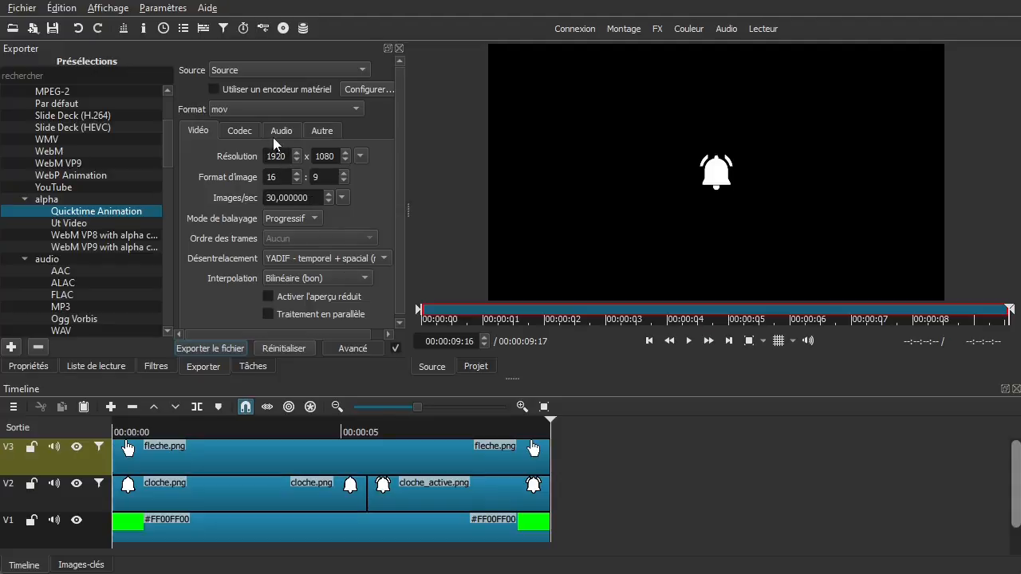
Step: Export the source as test0001sansfond.mov in the test0001 folder
click(195, 347)
drag(287, 20, 1020, 27)
drag(1020, 27, 1020, 573)
drag(1020, 573, 610, 112)
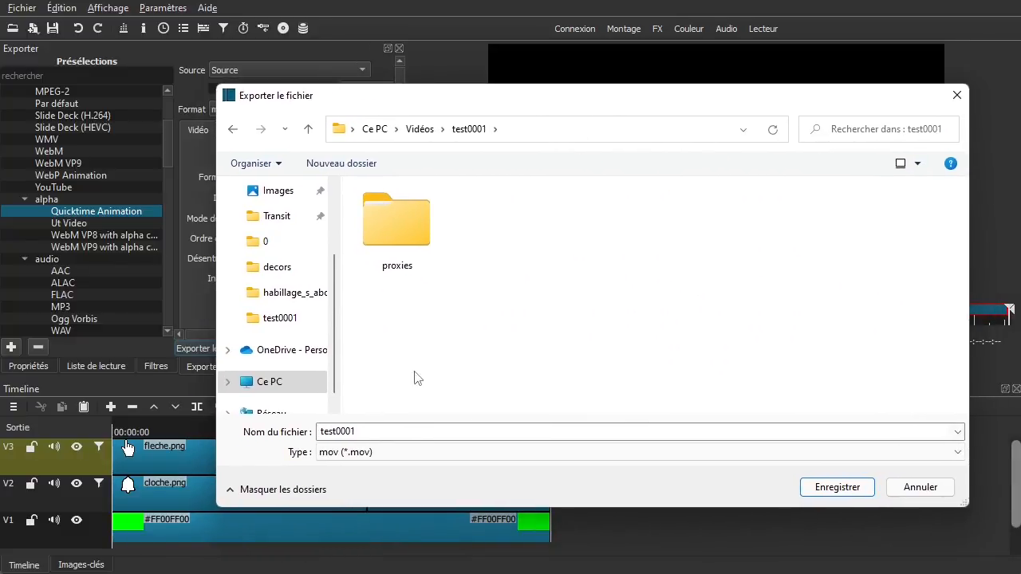
double_click(419, 430)
click(359, 431)
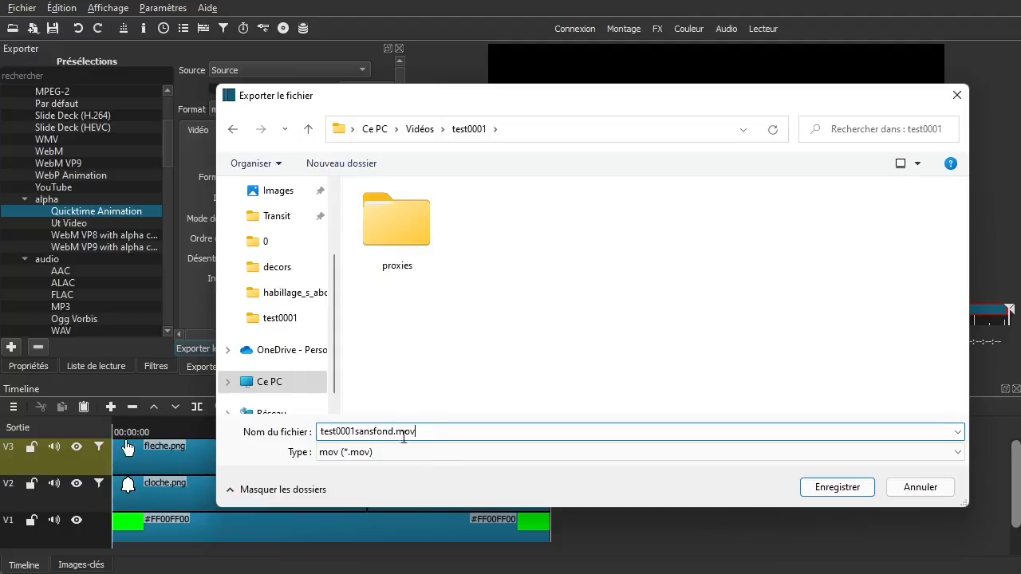
click(809, 485)
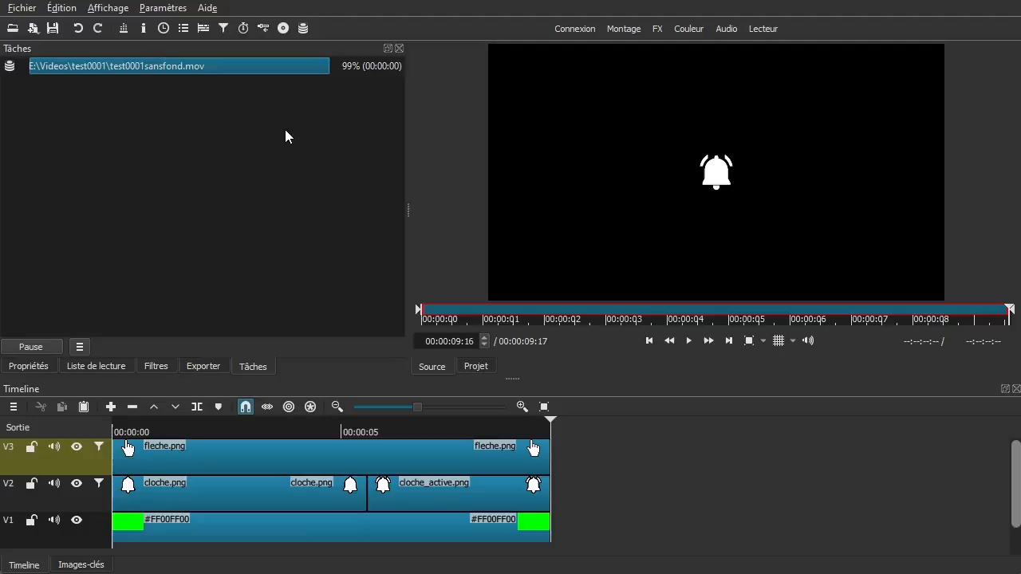
Step: Review the choices of what to export, keeping Source selected
click(202, 367)
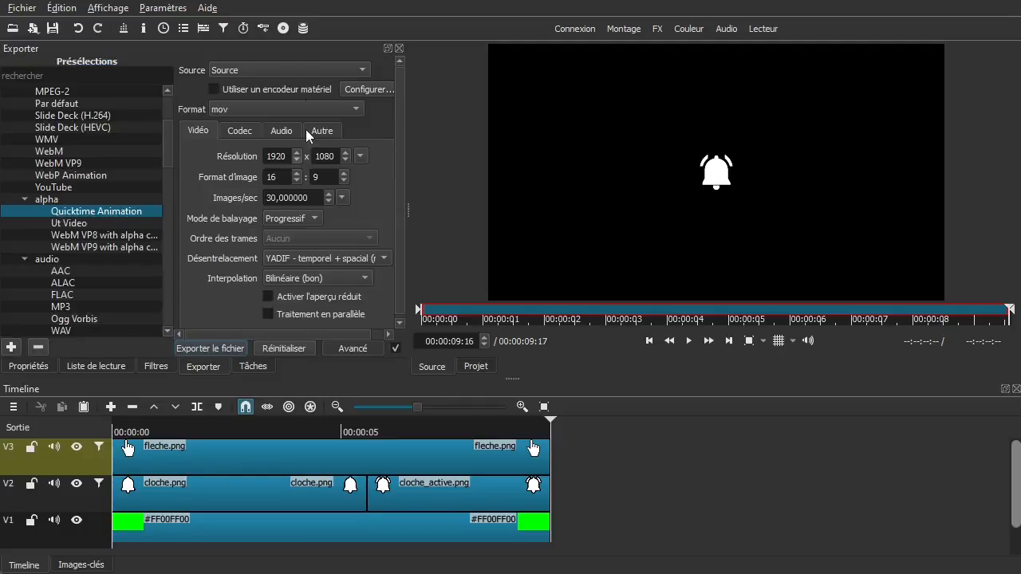
click(219, 70)
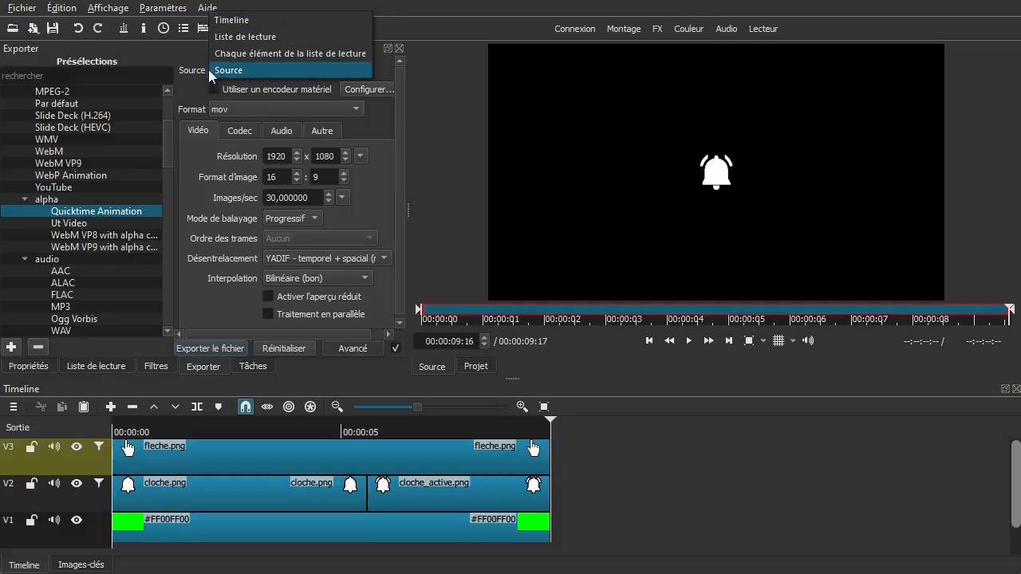
click(210, 70)
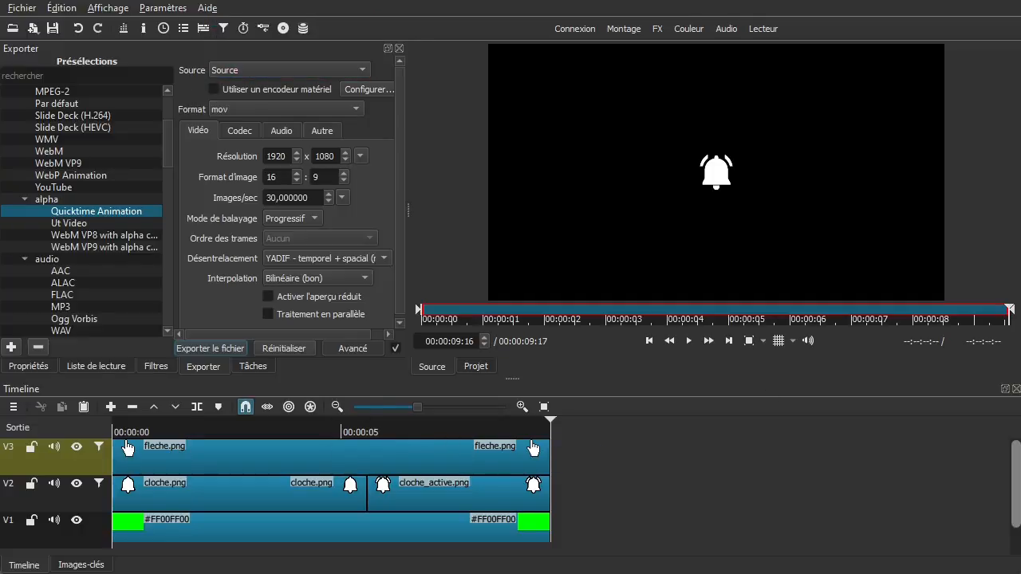
Step: Switch to File Explorer and locate the exported test0001sansfond video in the test0001 folder
drag(1020, 132, 737, 31)
scroll(676, 307, down, 3)
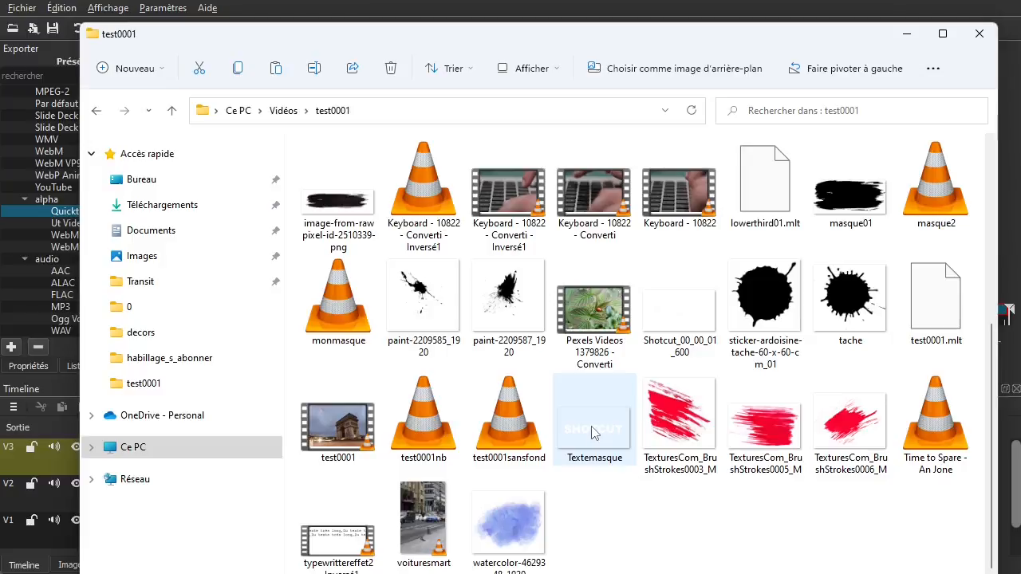
click(497, 429)
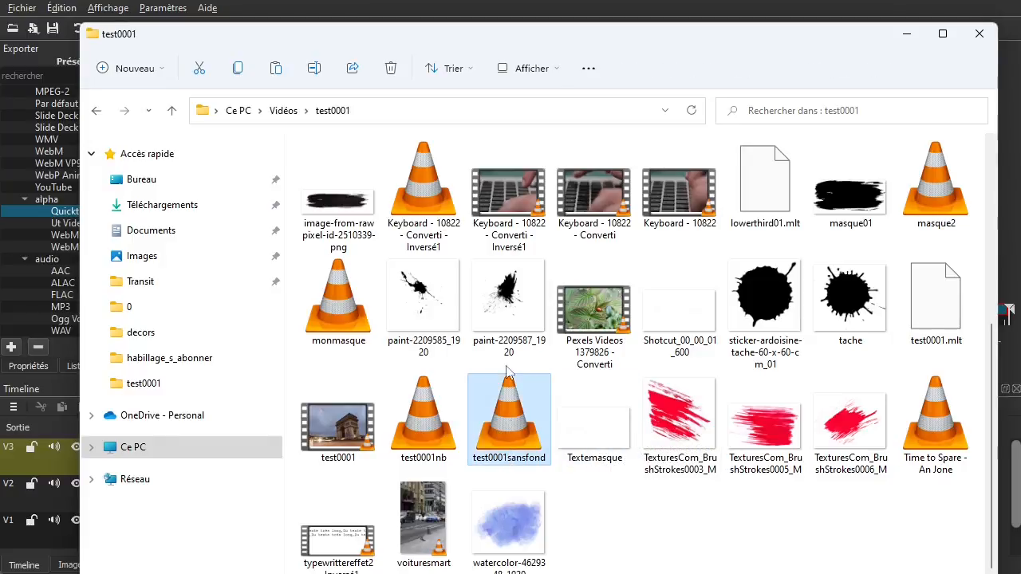
drag(481, 36, 1020, 72)
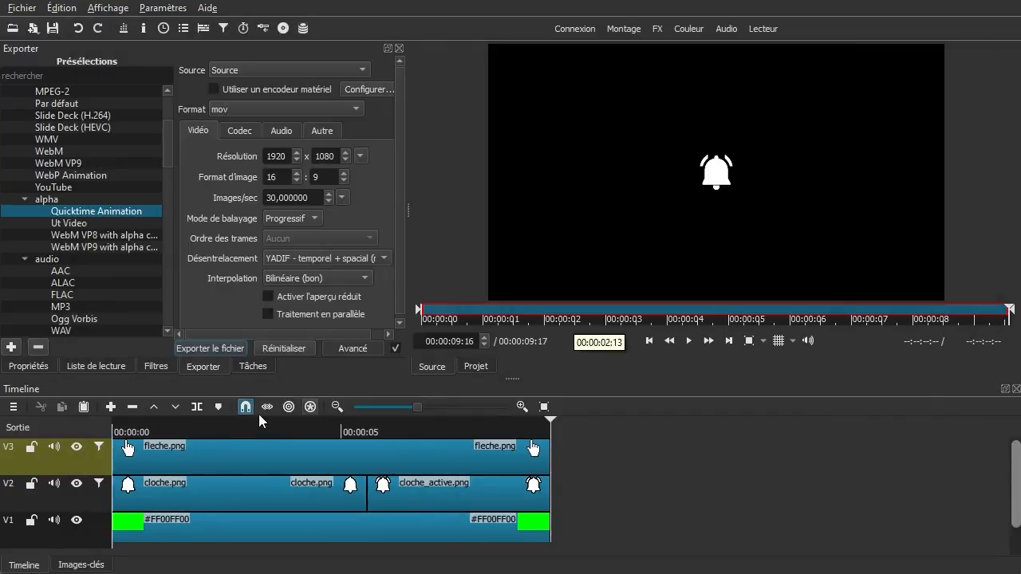
Step: Close the project without saving its changes and reopen the recent project test0001.mlt
click(21, 8)
key(Escape)
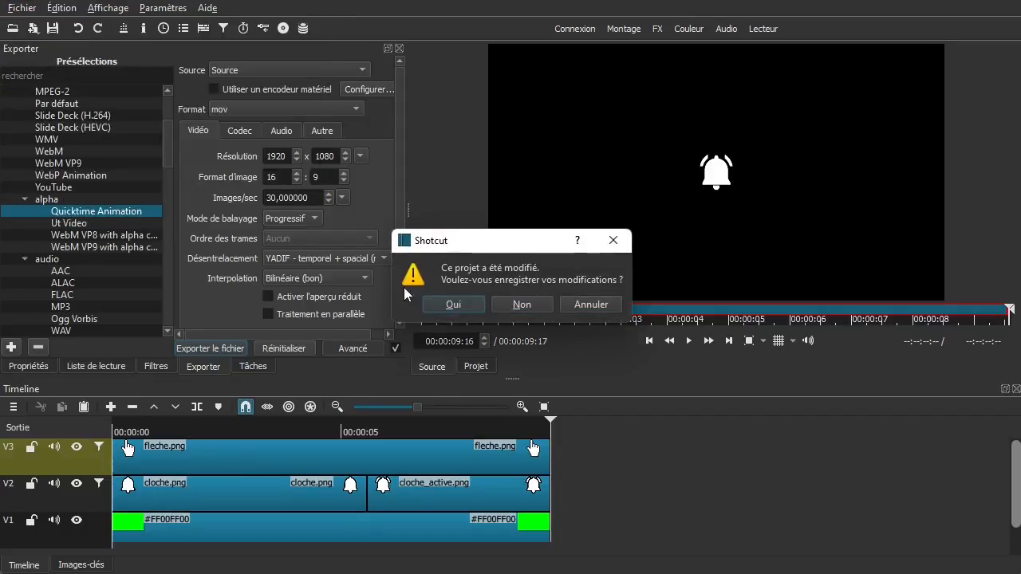
click(509, 304)
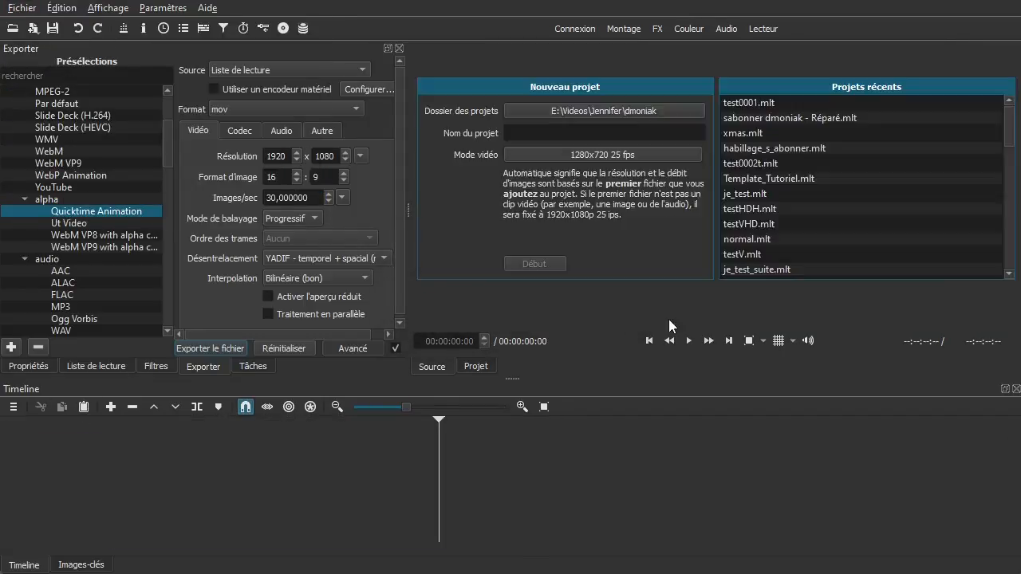
click(731, 104)
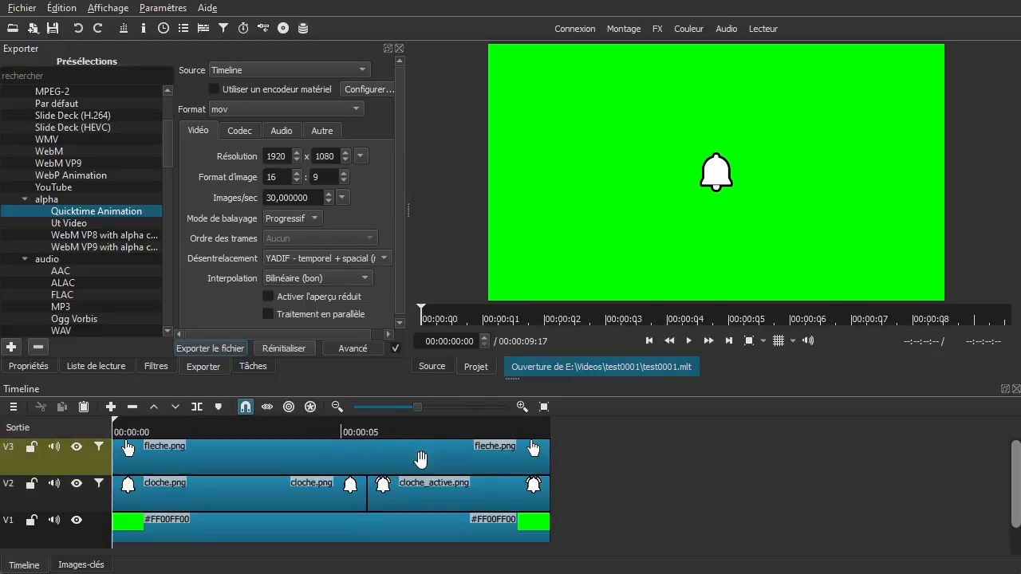
Step: Delete every clip from tracks V3, V2 and V1: the hand, both bells and the green background
click(21, 10)
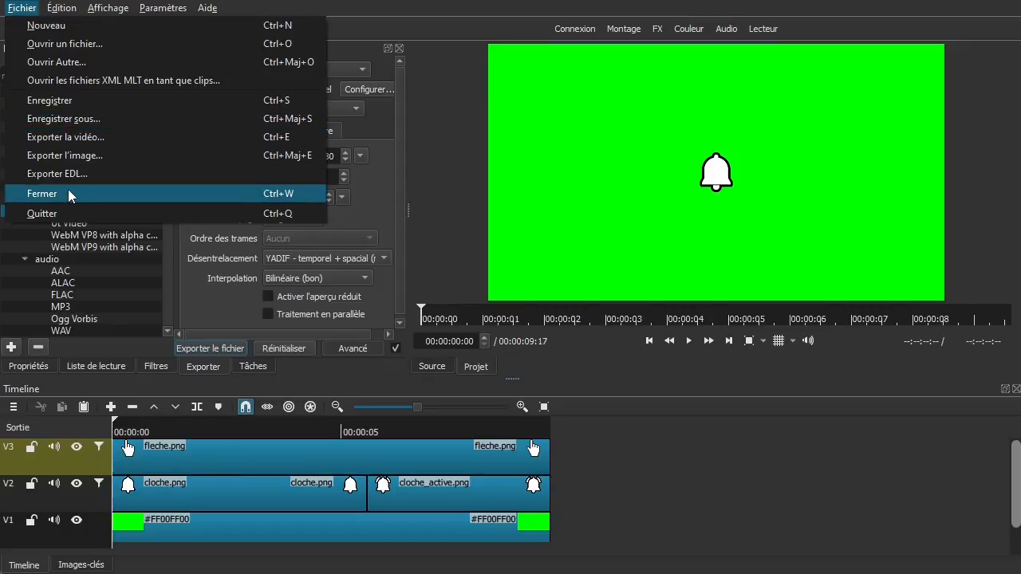
click(535, 458)
click(335, 463)
key(Delete)
click(322, 484)
key(Delete)
click(399, 485)
key(Delete)
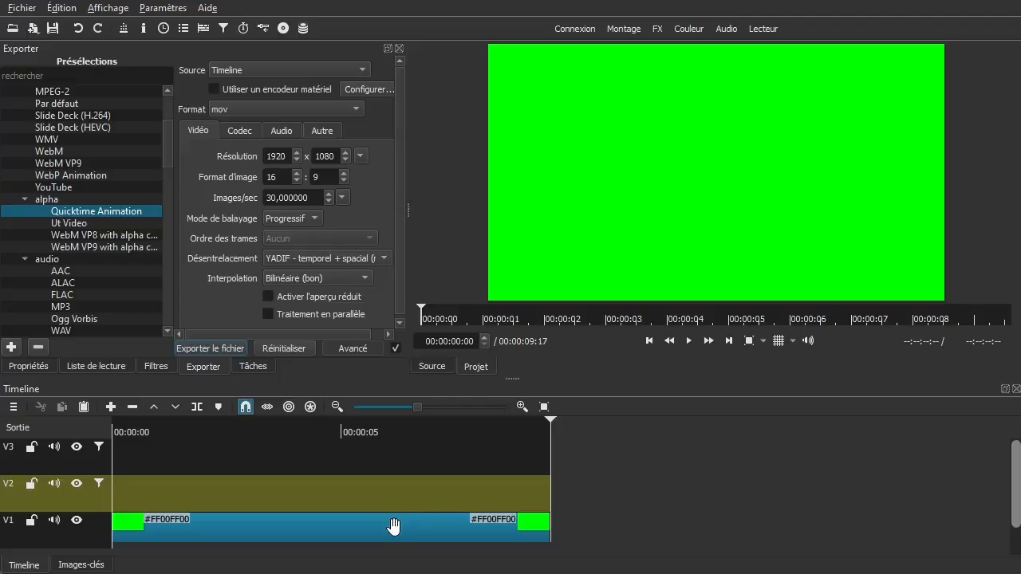
click(392, 527)
key(Delete)
Step: Delete the empty V3 track from the timeline
click(54, 462)
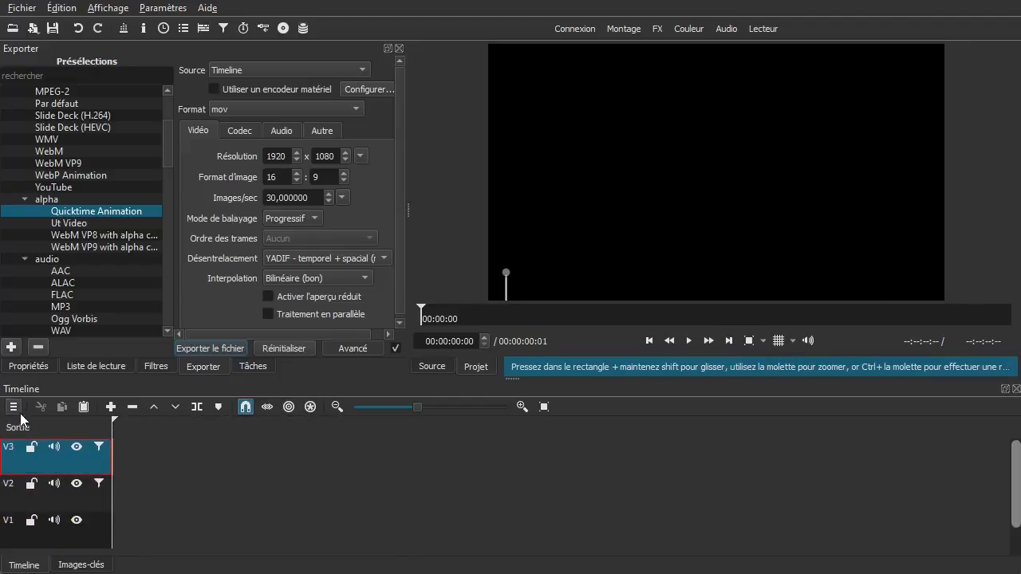
click(13, 407)
mouse_move(66, 423)
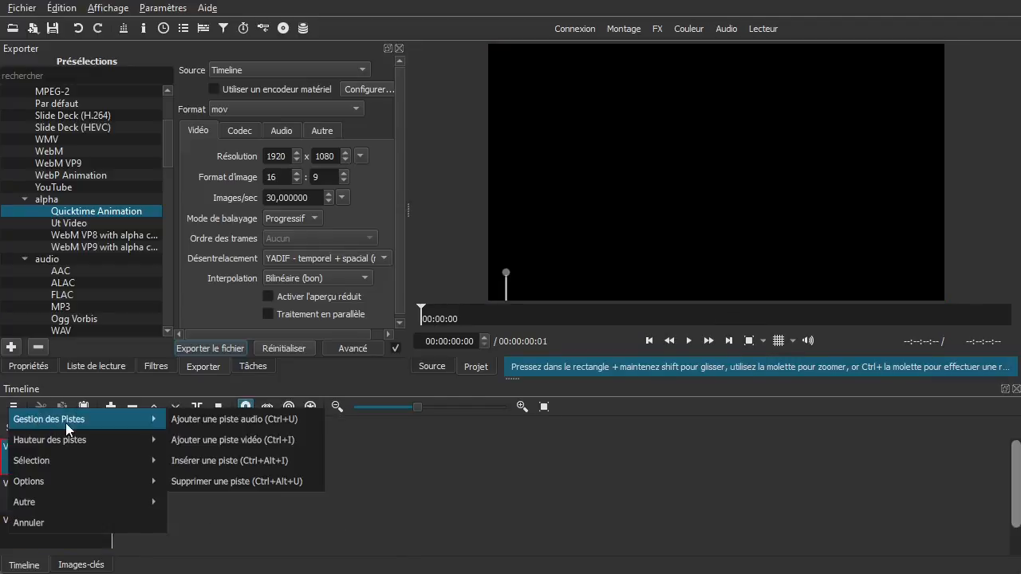
click(212, 481)
Step: Remove the Taille, Position & Rotation filter from track V2 and check that V1 carries no filter
click(15, 470)
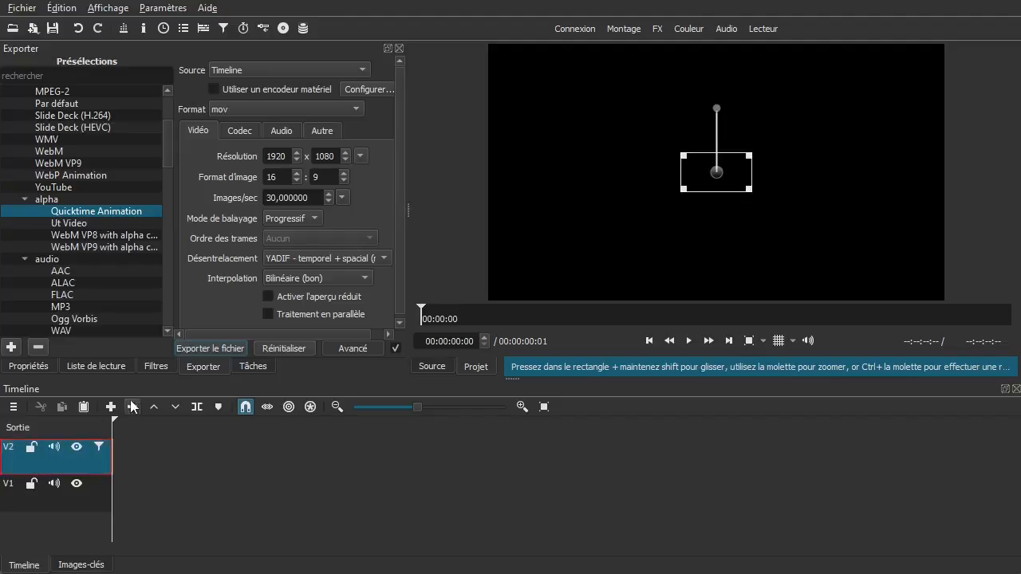
click(155, 366)
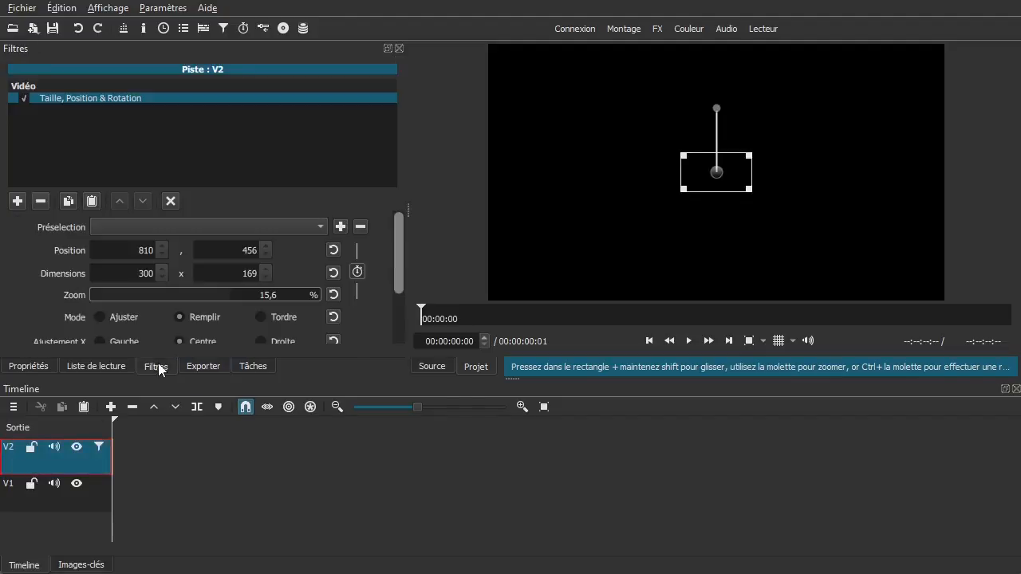
click(41, 201)
click(93, 505)
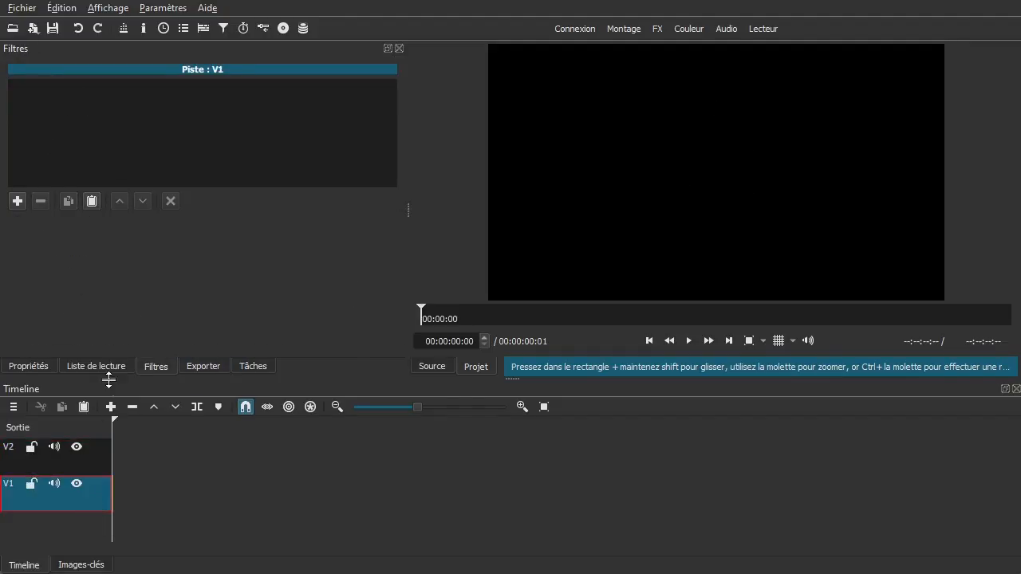
Step: Add the Pexels Videos 1379826 leaf clip to track V1 and remove the gap before it
click(111, 369)
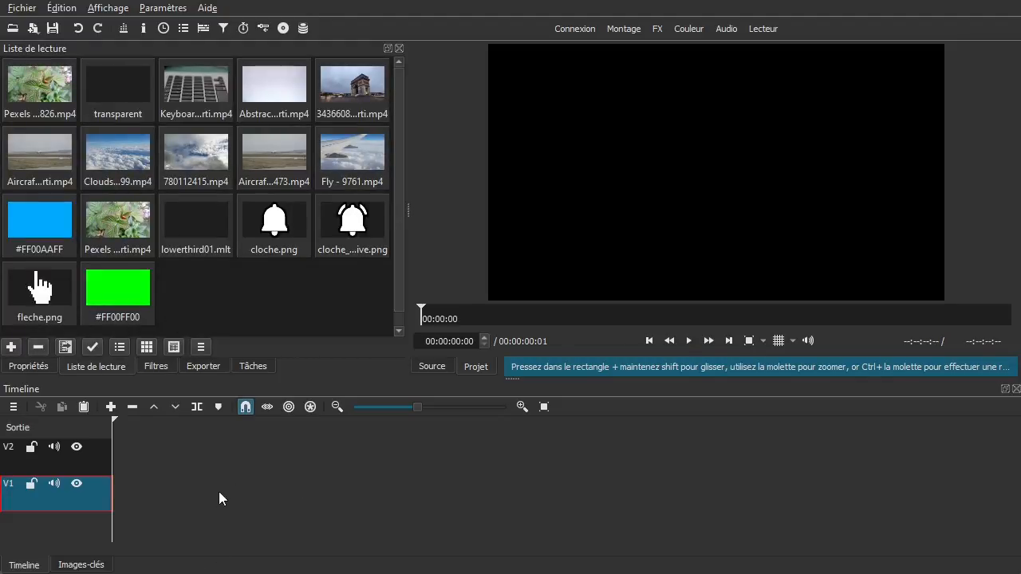
click(121, 217)
click(116, 220)
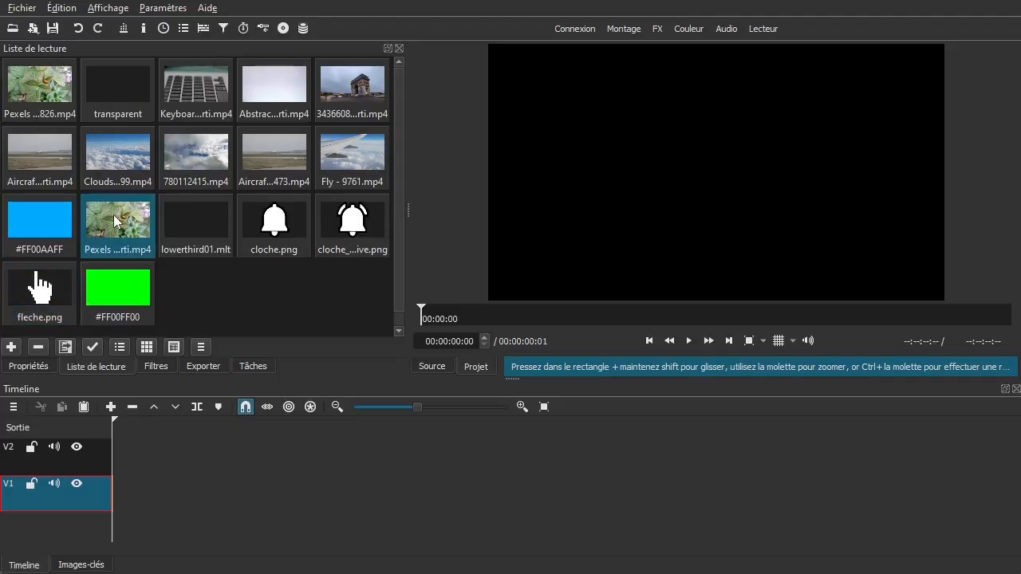
drag(106, 215, 167, 490)
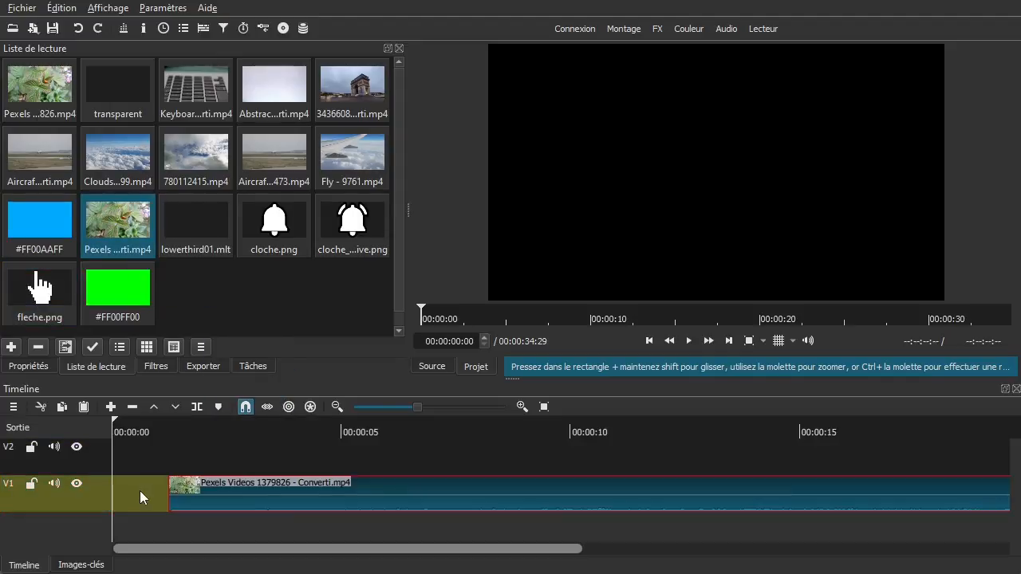
right_click(140, 490)
click(157, 462)
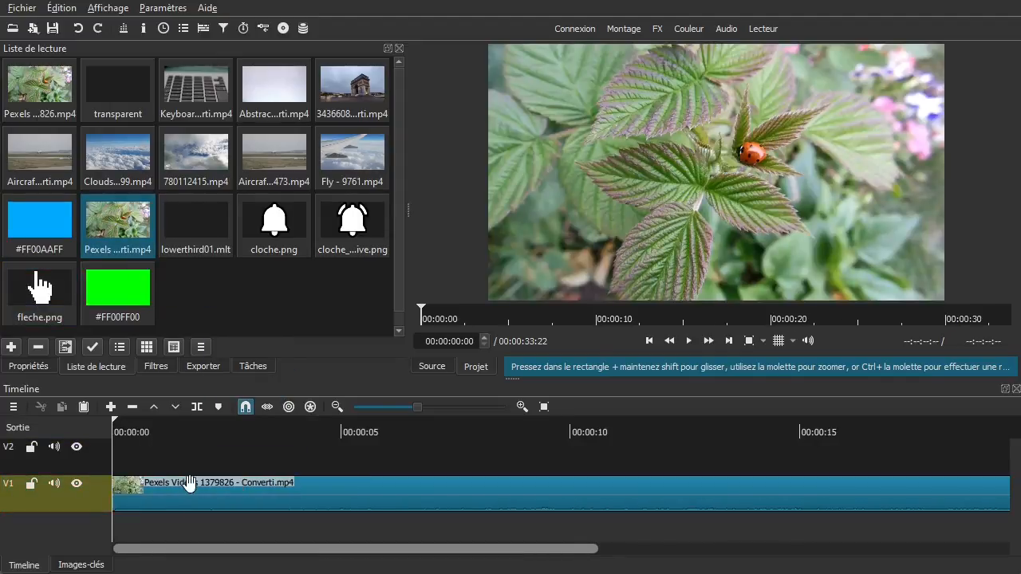
Step: Import the exported test0001sansfond video from the test0001 folder in File Explorer into the playlist
click(244, 452)
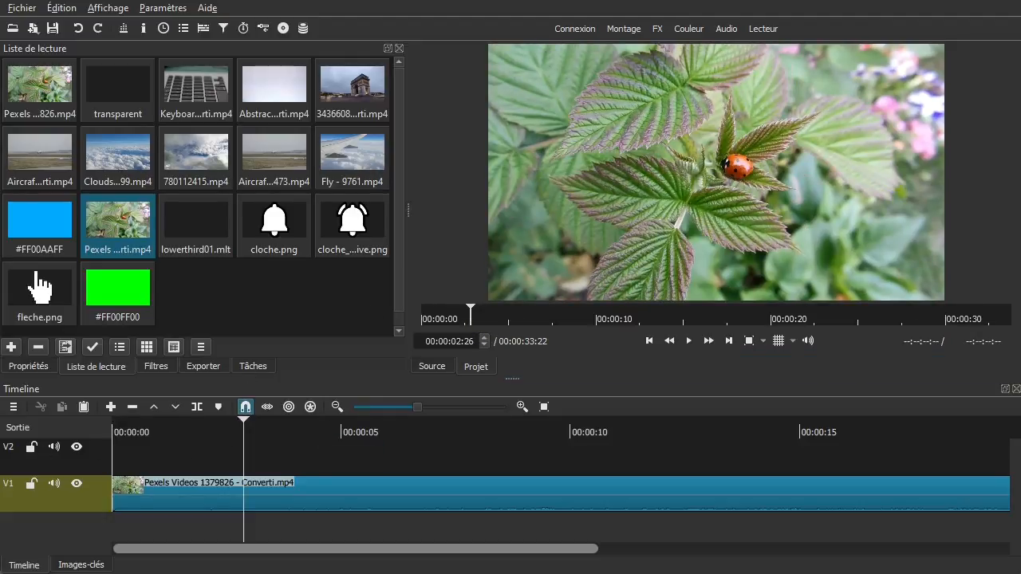
drag(1020, 57, 979, 64)
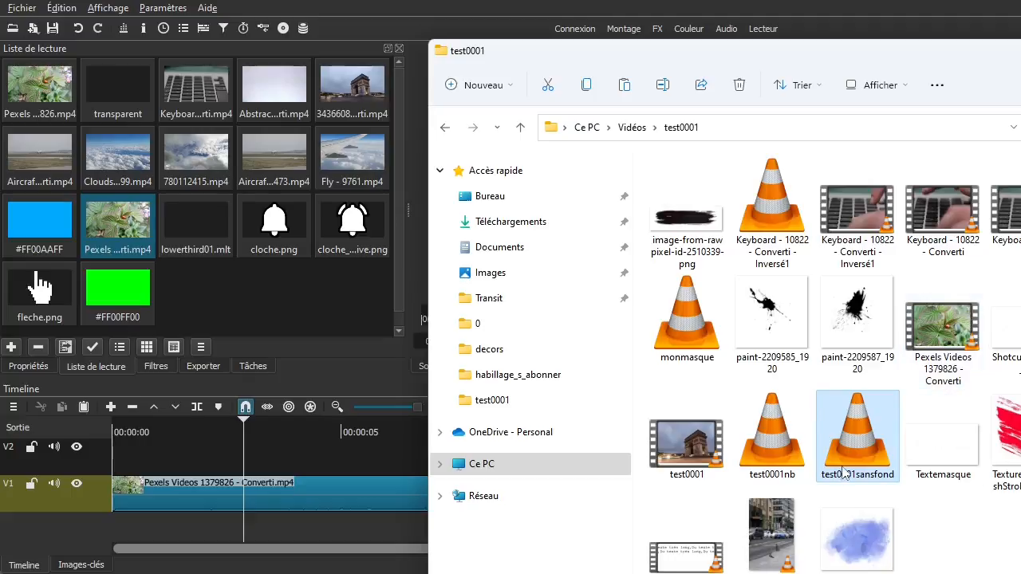
drag(851, 453, 247, 311)
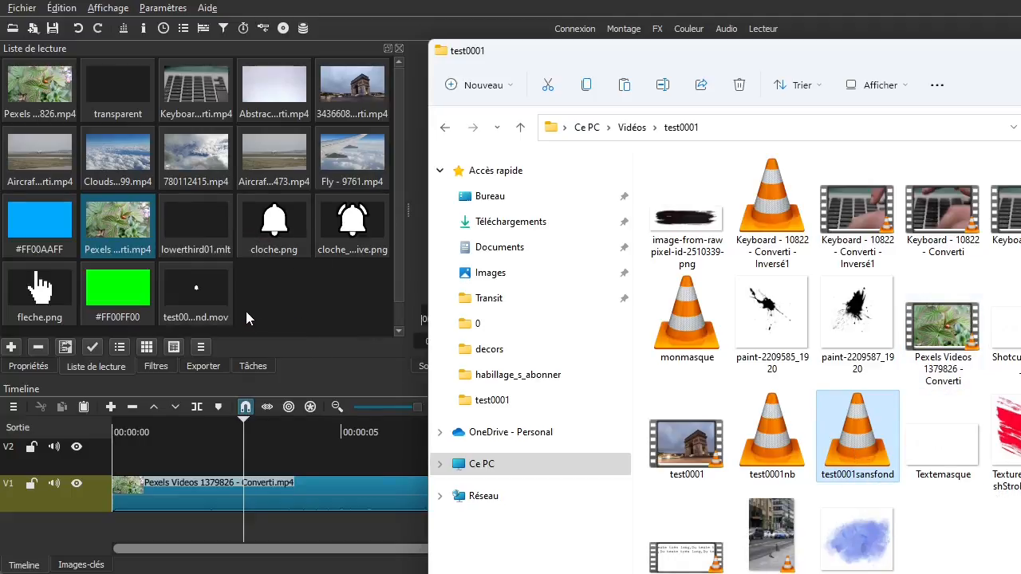
drag(695, 56, 1020, 60)
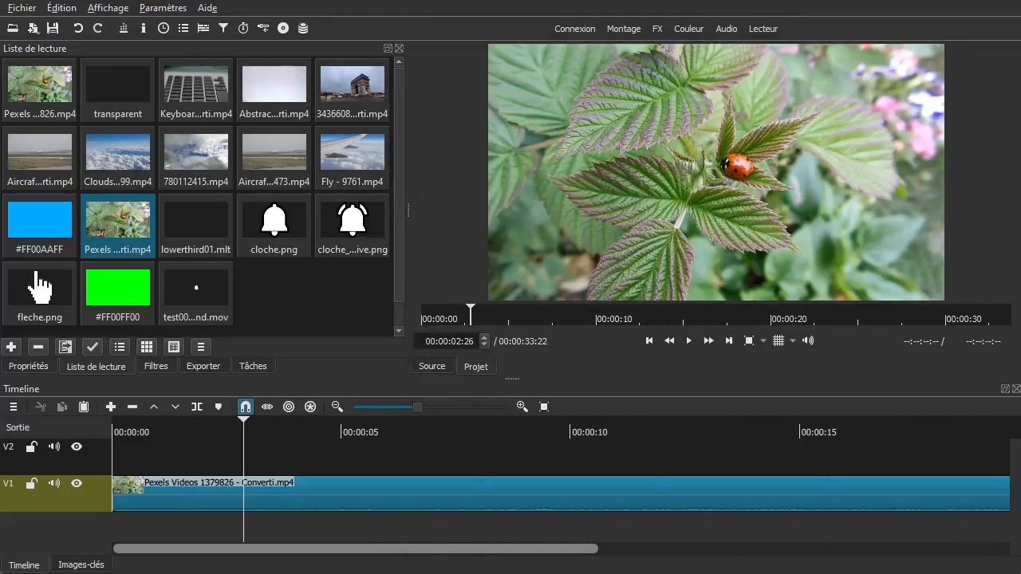
Step: Place test0001sansfond.mov on track V2 over the leaf video, starting at about 3.5 seconds, and play it back
click(185, 291)
drag(210, 284, 312, 452)
key(j)
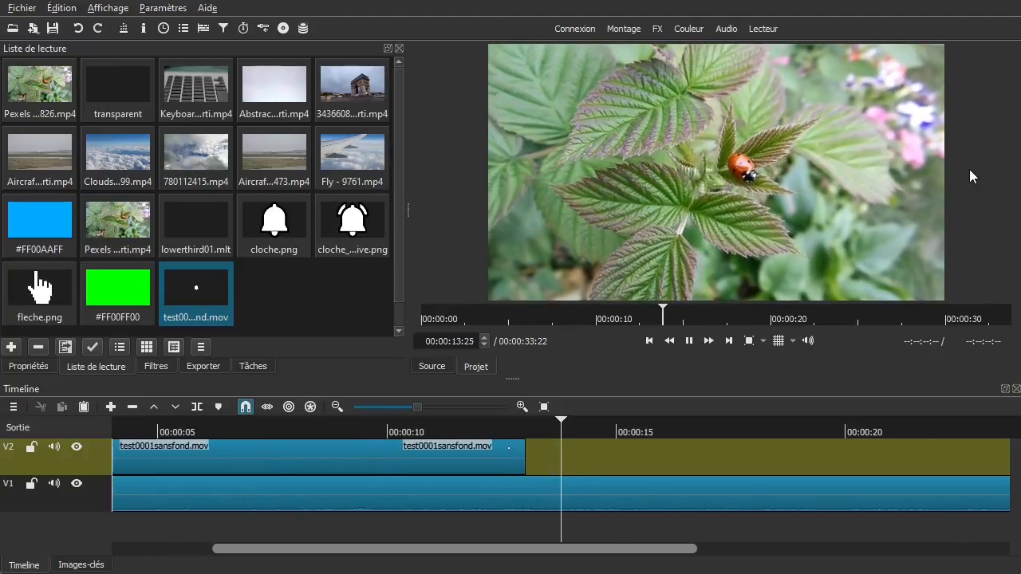
click(689, 341)
drag(496, 548, 383, 547)
click(352, 517)
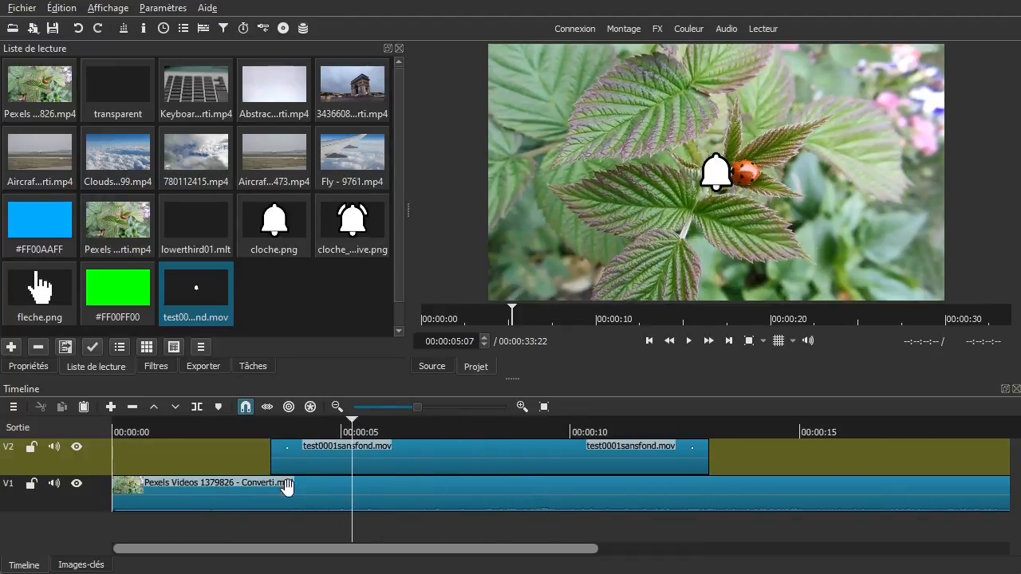
Step: Add a fade-in of 01:04 and a fade-out of 00:29 to test0001sansfond.mov and play back the result
drag(279, 452, 346, 447)
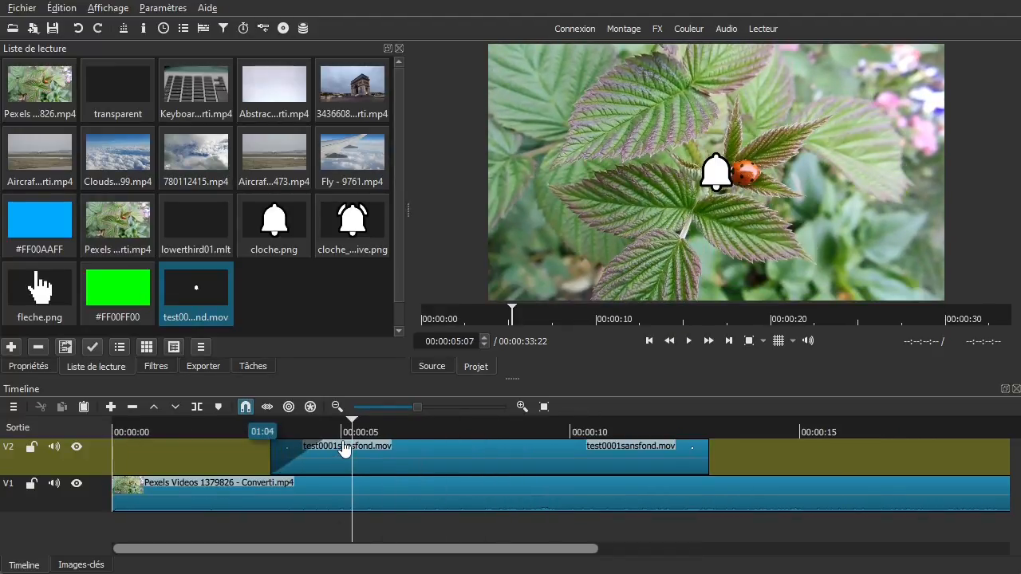
drag(703, 452, 649, 447)
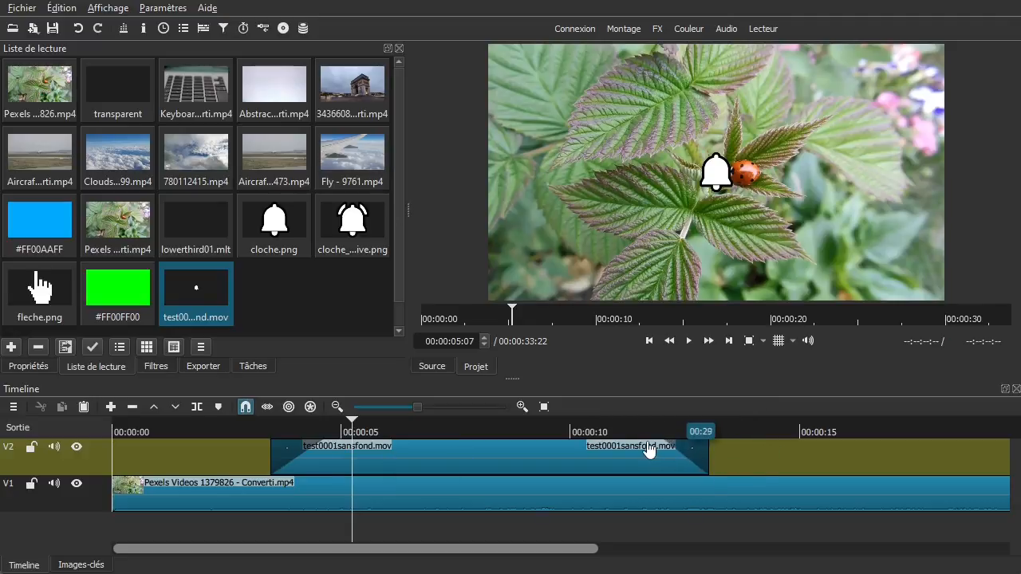
click(256, 471)
key(space)
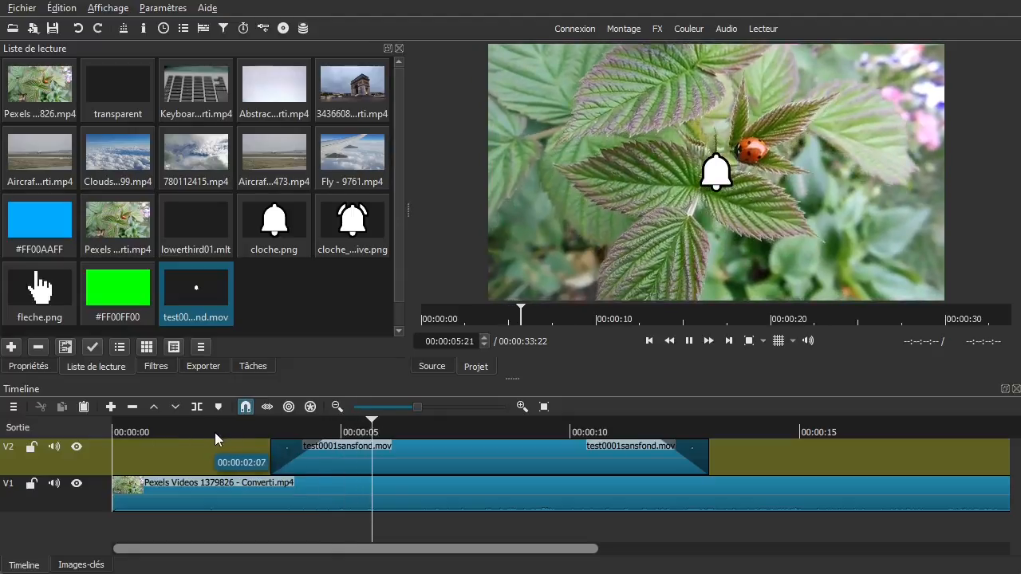
click(241, 459)
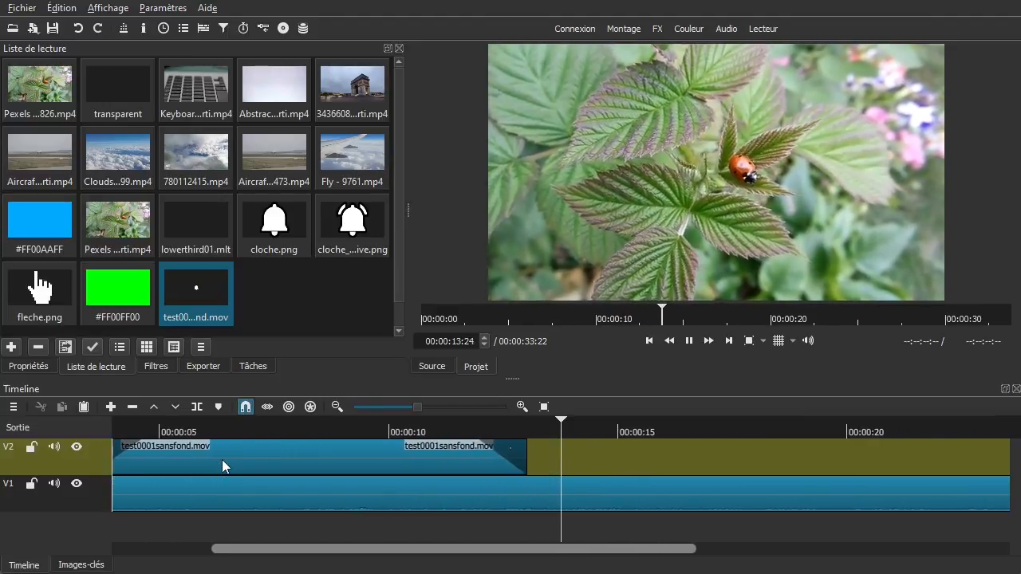
key(space)
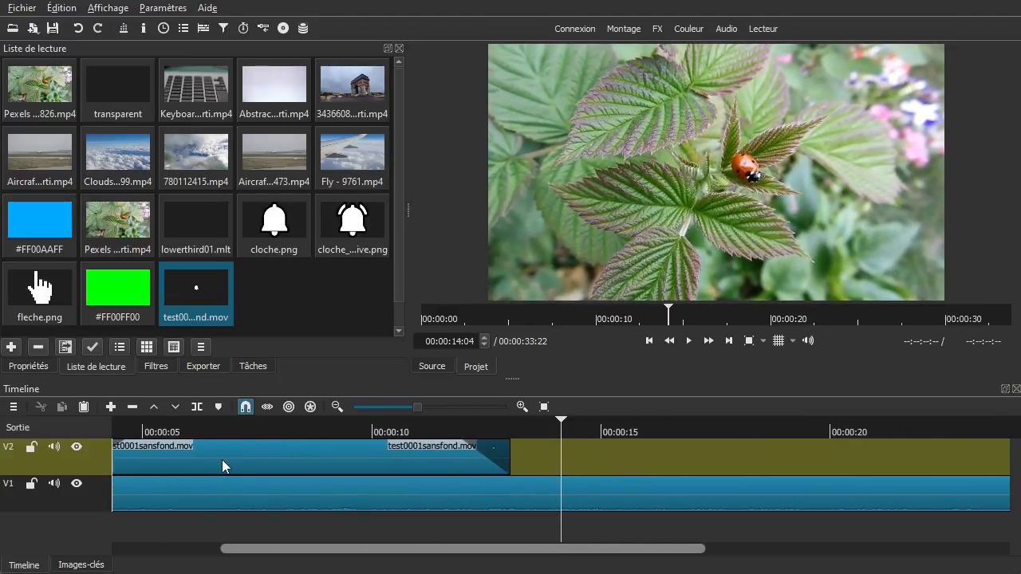
Step: Examine the bell's edges over the leaf video at 100 % and 200 % preview zoom, and restore the fitted zoom
scroll(266, 527, left, 3)
click(273, 528)
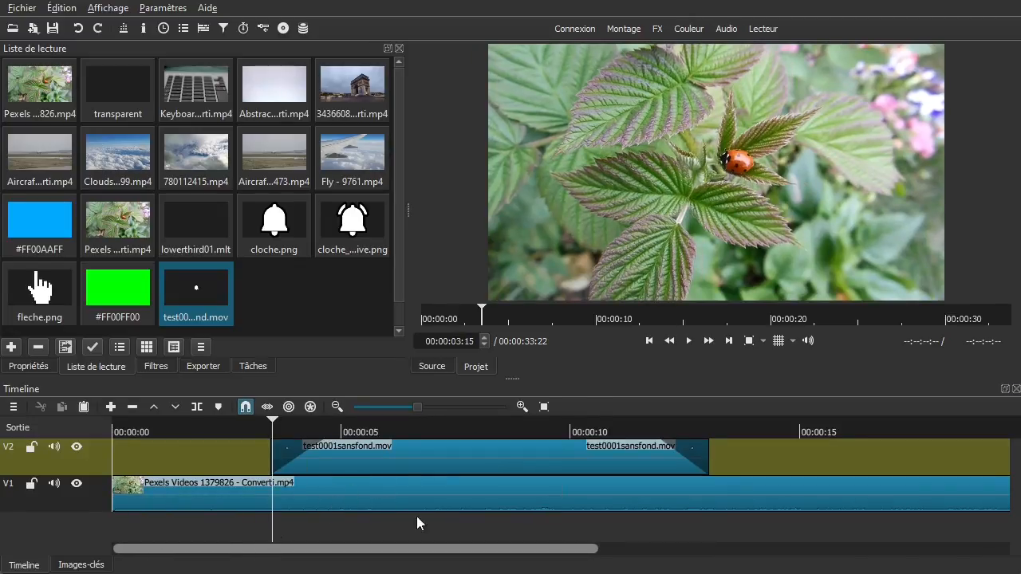
click(460, 528)
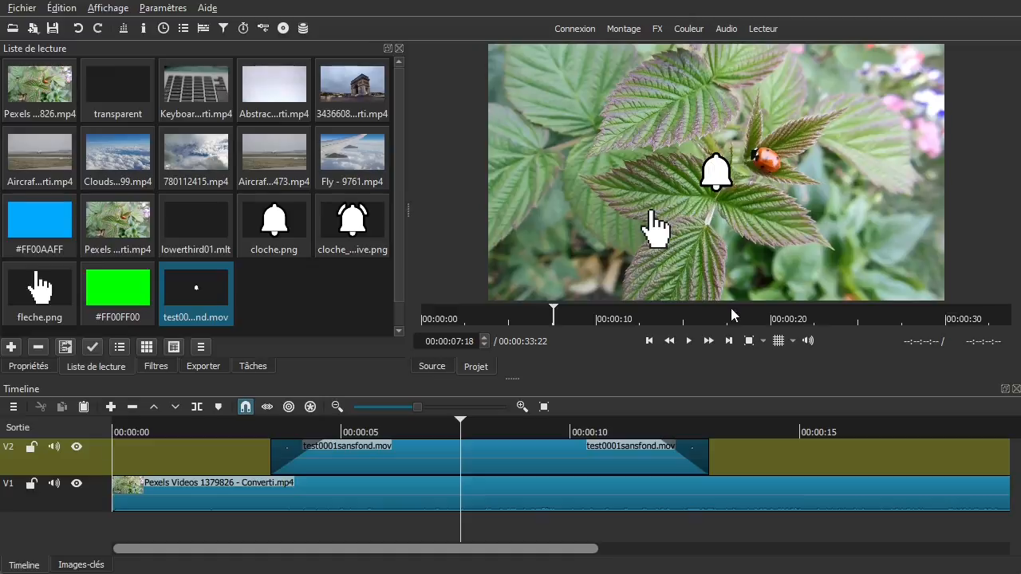
click(762, 340)
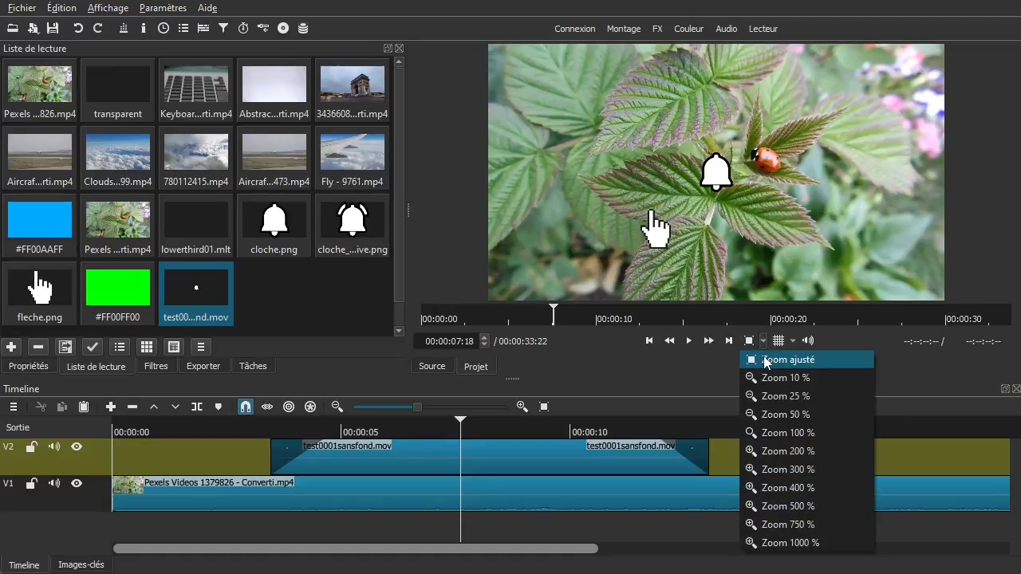
click(784, 432)
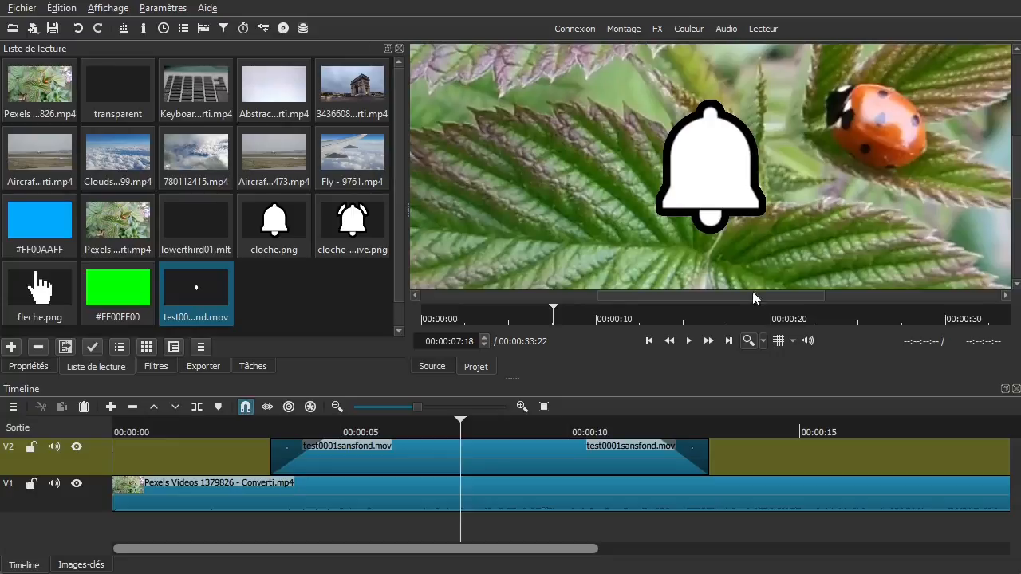
click(763, 341)
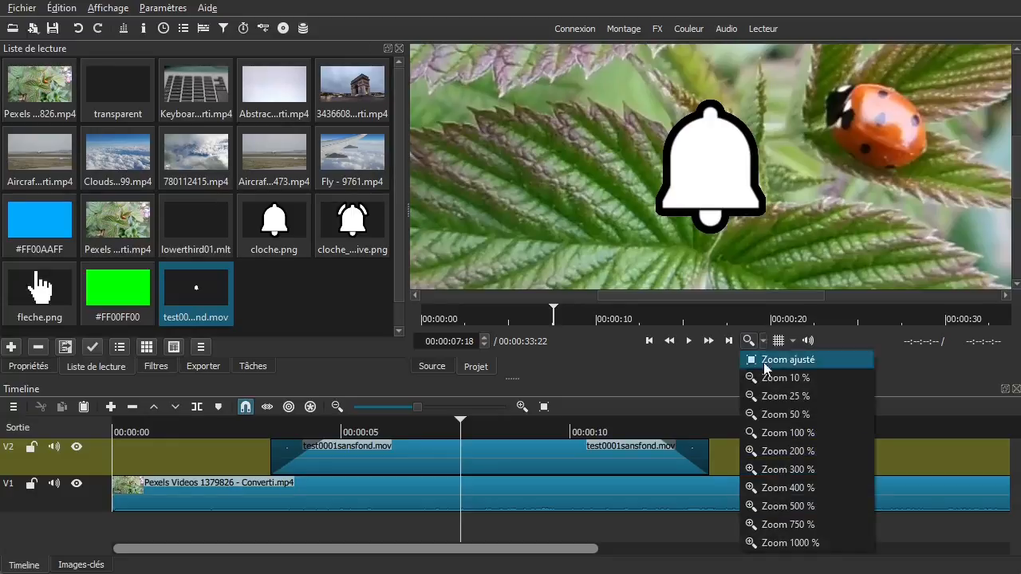
click(779, 451)
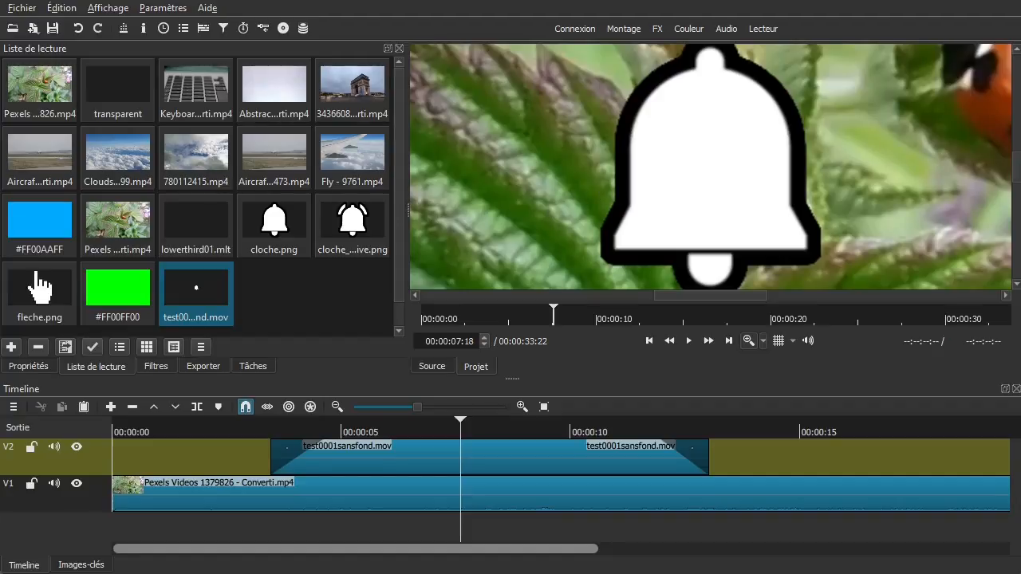
drag(1017, 169, 1017, 162)
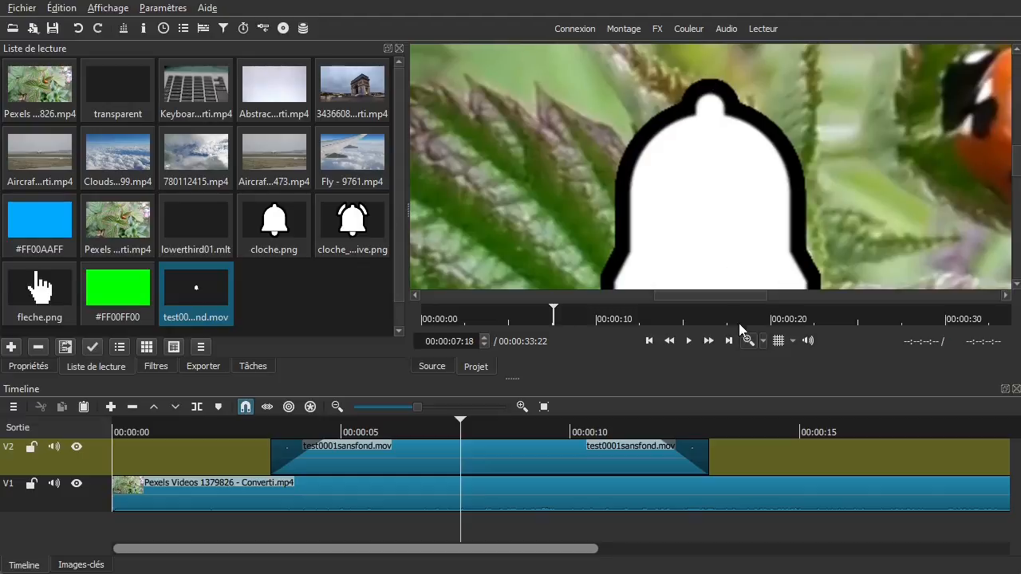
click(762, 342)
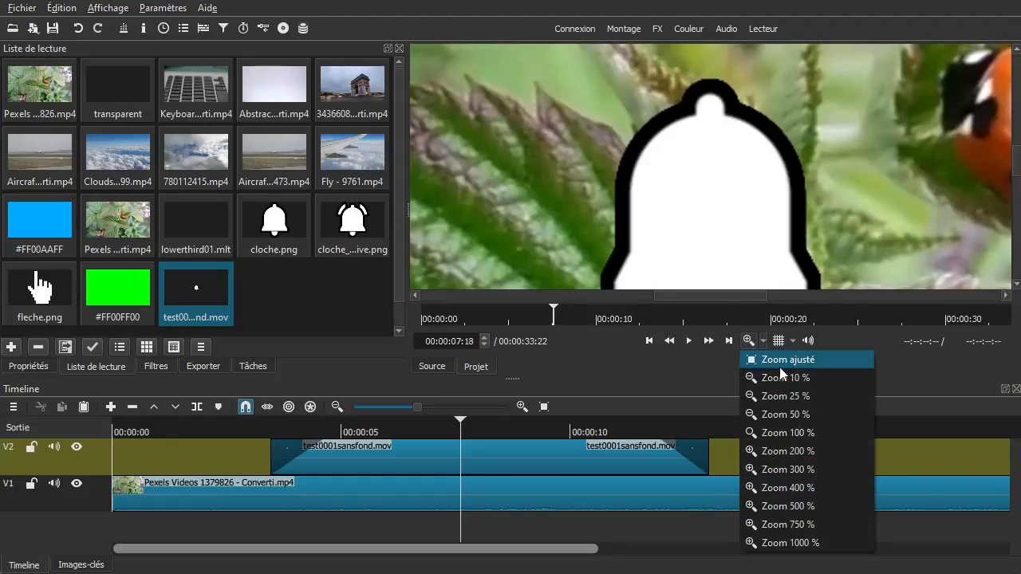
click(780, 363)
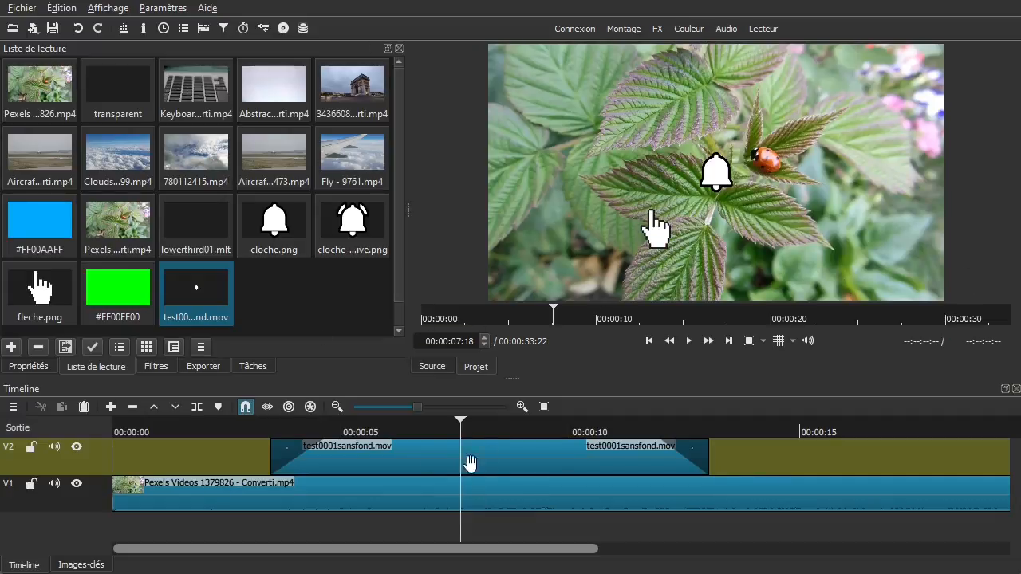
Step: Review the filters applied to the test0001sansfond.mov clip on V2 and return to the playlist
click(429, 462)
click(157, 367)
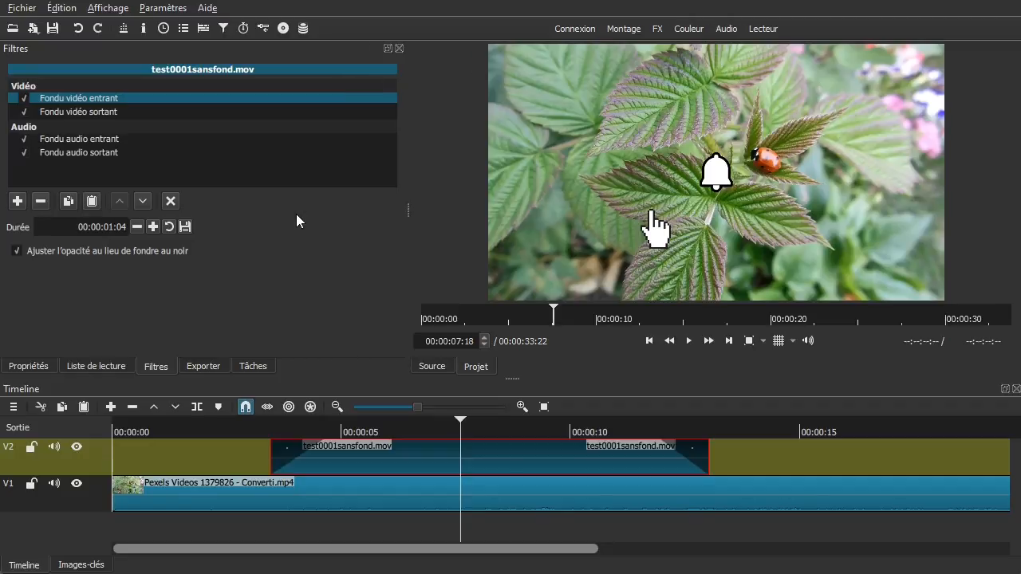
drag(256, 456, 223, 462)
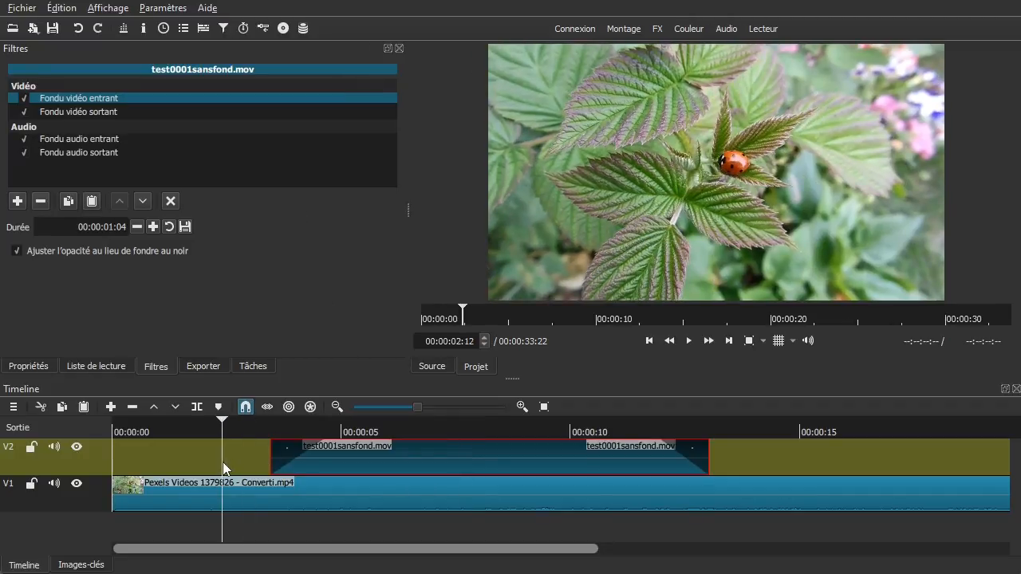
click(104, 366)
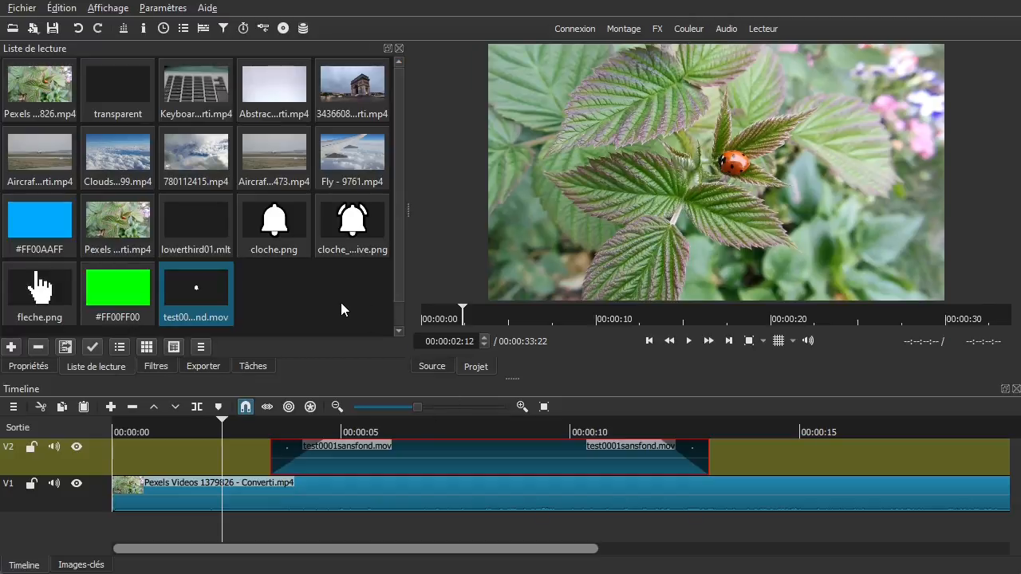